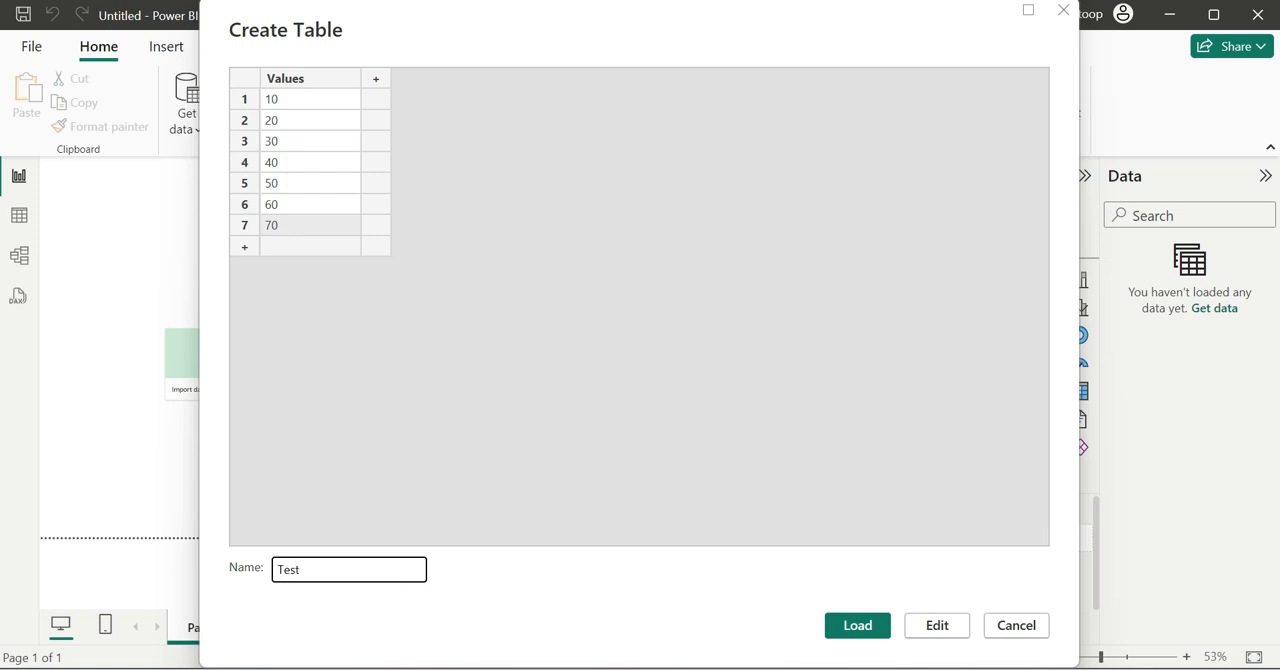
# - Load the Test table into the model and display its rows in the table view
pyautogui.click(873, 614)
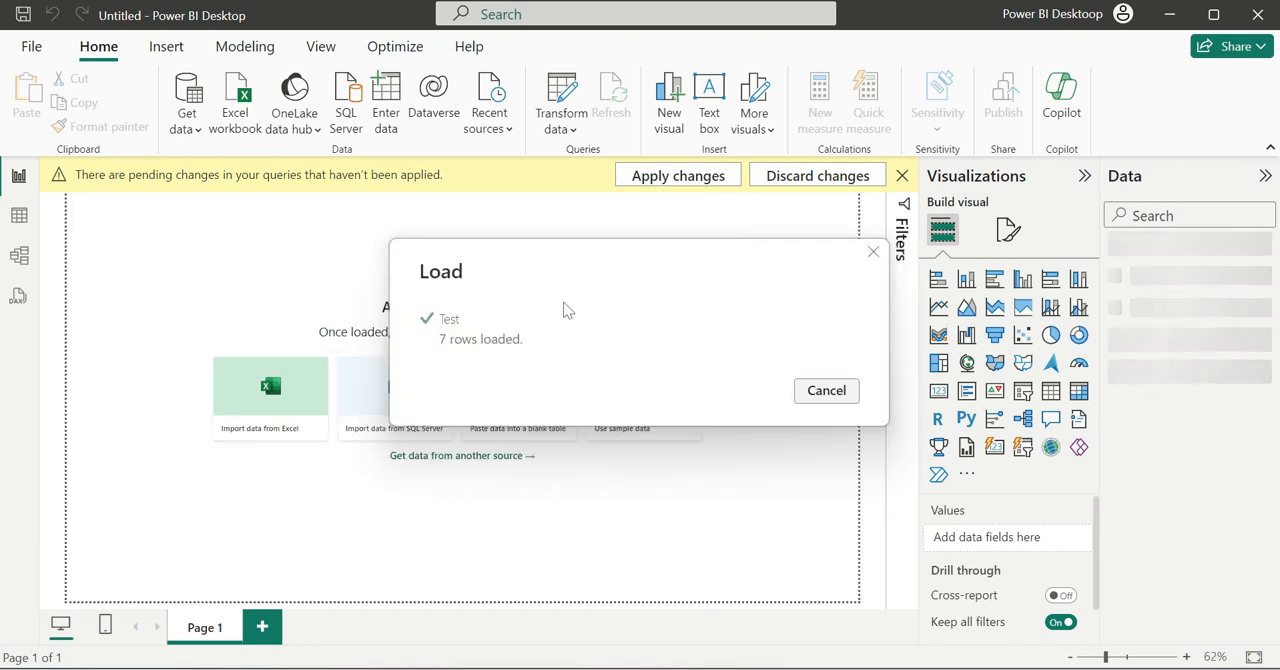
pyautogui.click(19, 215)
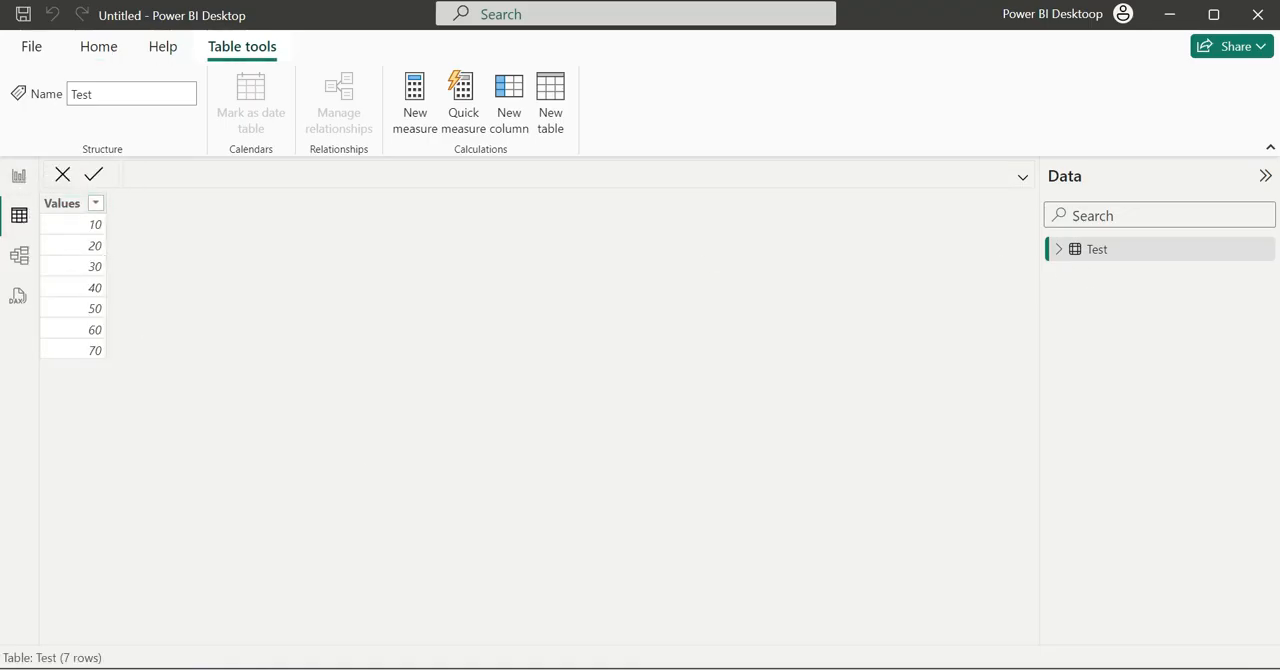
pyautogui.click(283, 668)
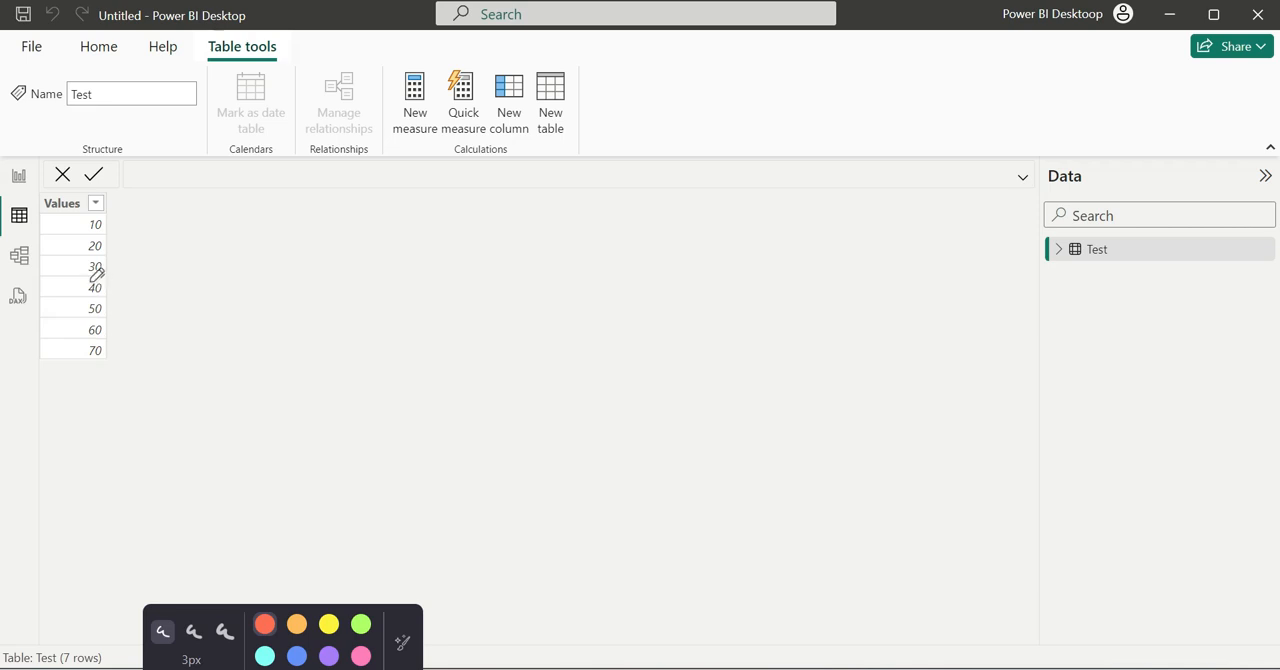
pyautogui.moveTo(57, 267)
pyautogui.mouseDown()
pyautogui.moveTo(106, 270)
pyautogui.moveTo(168, 236)
pyautogui.moveTo(112, 200)
pyautogui.moveTo(51, 251)
pyautogui.moveTo(60, 262)
pyautogui.mouseUp()
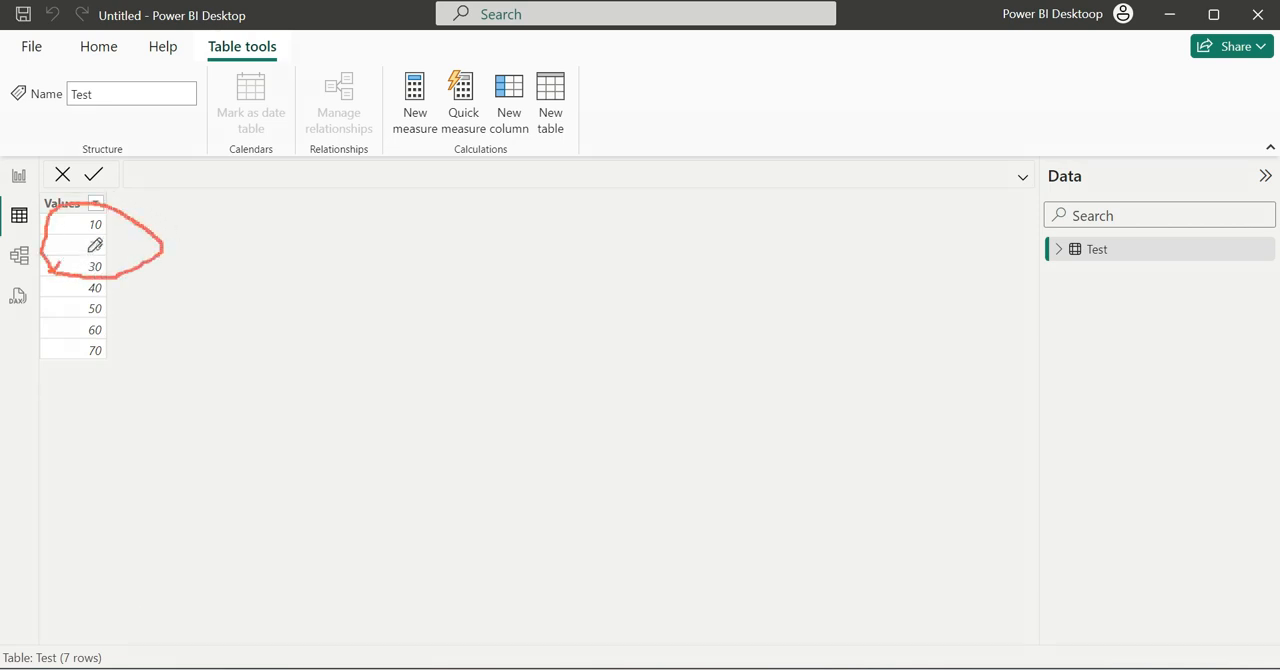
pyautogui.moveTo(200, 209)
pyautogui.mouseDown()
pyautogui.moveTo(216, 242)
pyautogui.moveTo(219, 205)
pyautogui.moveTo(226, 236)
pyautogui.mouseUp()
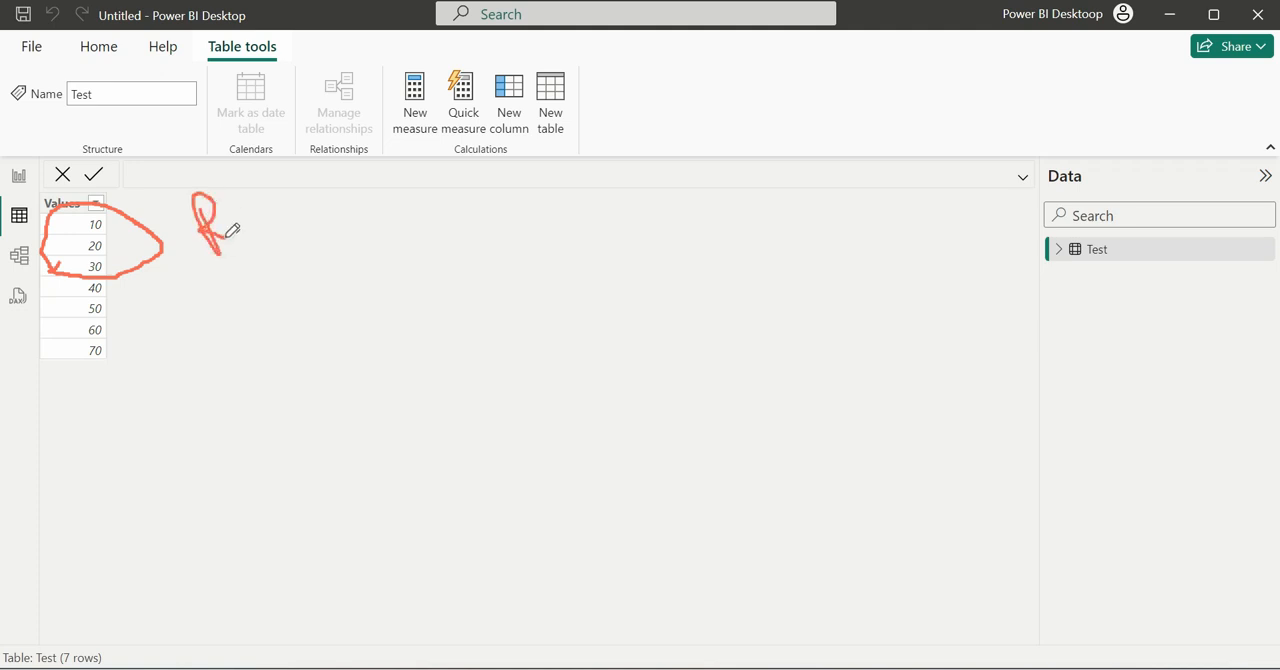
pyautogui.moveTo(269, 196); pyautogui.dragTo(256, 222)
pyautogui.moveTo(334, 186)
pyautogui.mouseDown()
pyautogui.moveTo(324, 219)
pyautogui.moveTo(366, 224)
pyautogui.mouseUp()
pyautogui.moveTo(200, 292)
pyautogui.mouseDown()
pyautogui.moveTo(174, 298)
pyautogui.moveTo(236, 386)
pyautogui.mouseUp()
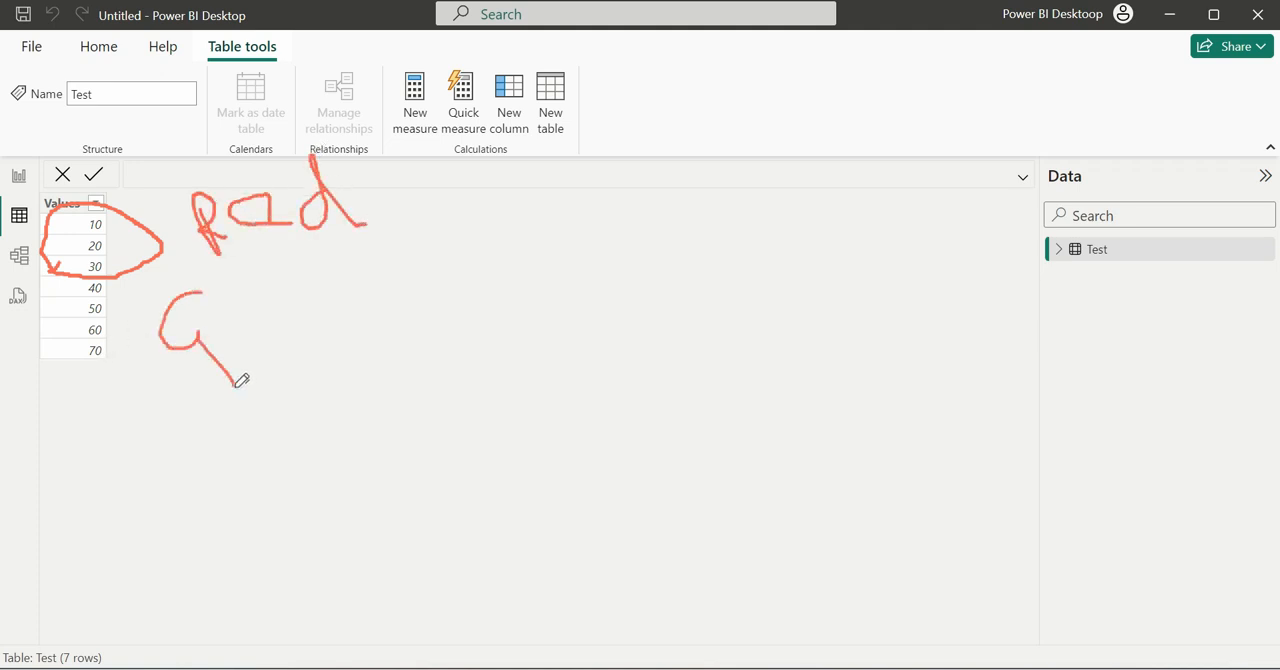
pyautogui.moveTo(238, 320)
pyautogui.mouseDown()
pyautogui.moveTo(267, 302)
pyautogui.moveTo(326, 347)
pyautogui.moveTo(334, 271)
pyautogui.moveTo(371, 309)
pyautogui.moveTo(402, 255)
pyautogui.mouseUp()
pyautogui.moveTo(36, 314)
pyautogui.mouseDown()
pyautogui.moveTo(110, 326)
pyautogui.moveTo(100, 320)
pyautogui.moveTo(152, 375)
pyautogui.mouseUp()
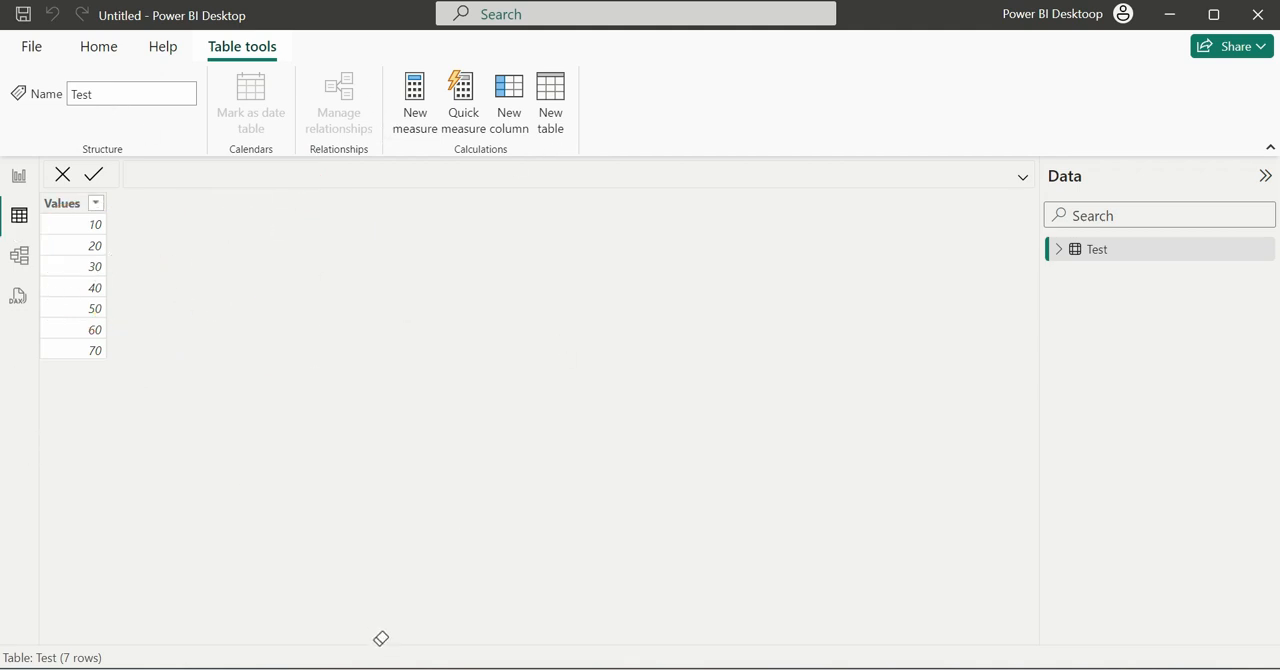
# - From the report view, add a calculated column Color_change to the Test table, starting an IF formula with the condition Test[Values]>=30
pyautogui.click(19, 172)
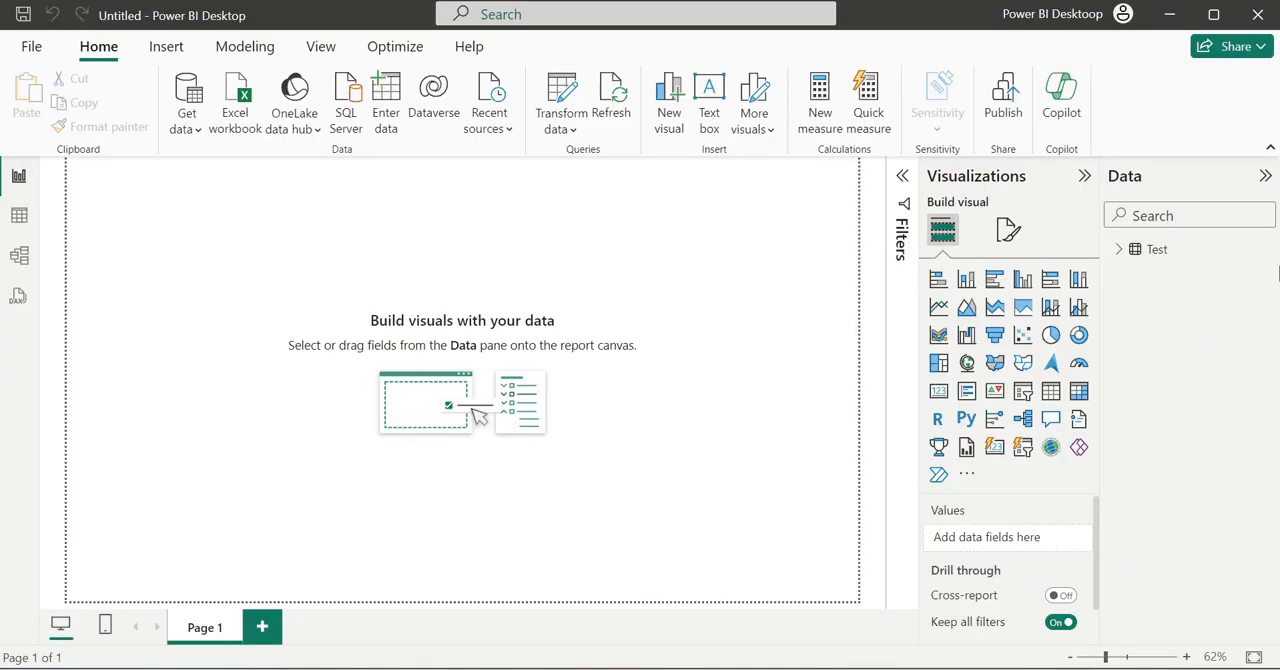
pyautogui.click(1264, 250)
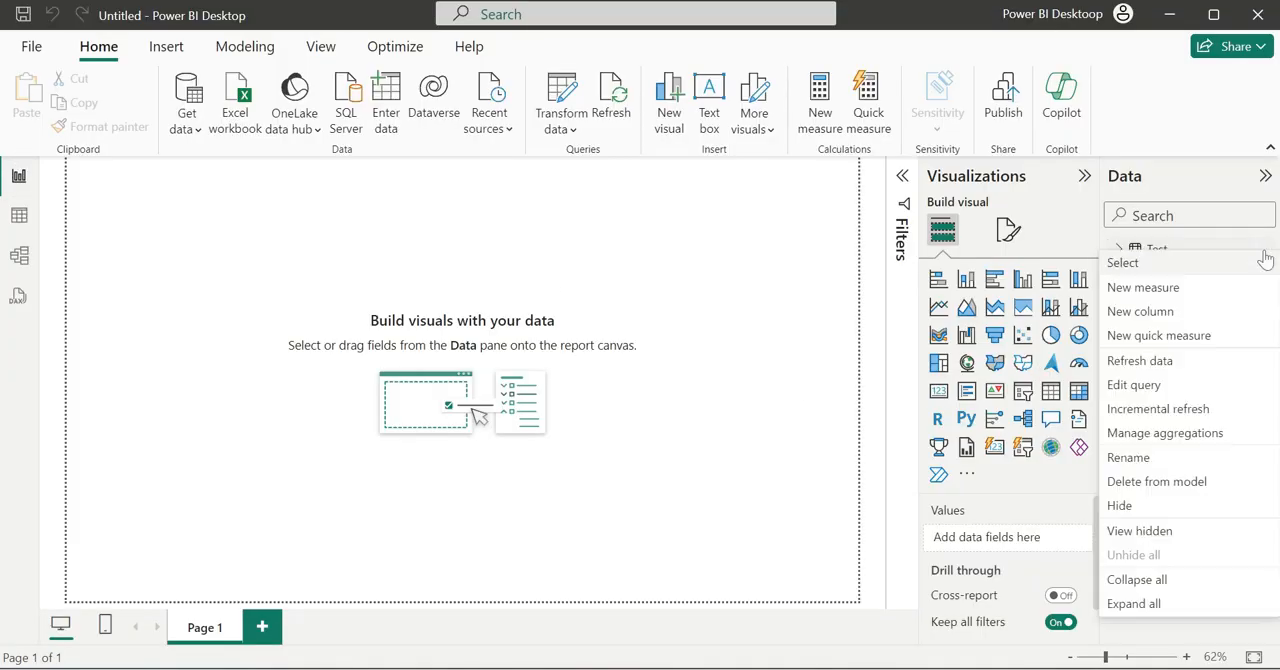
pyautogui.click(1158, 314)
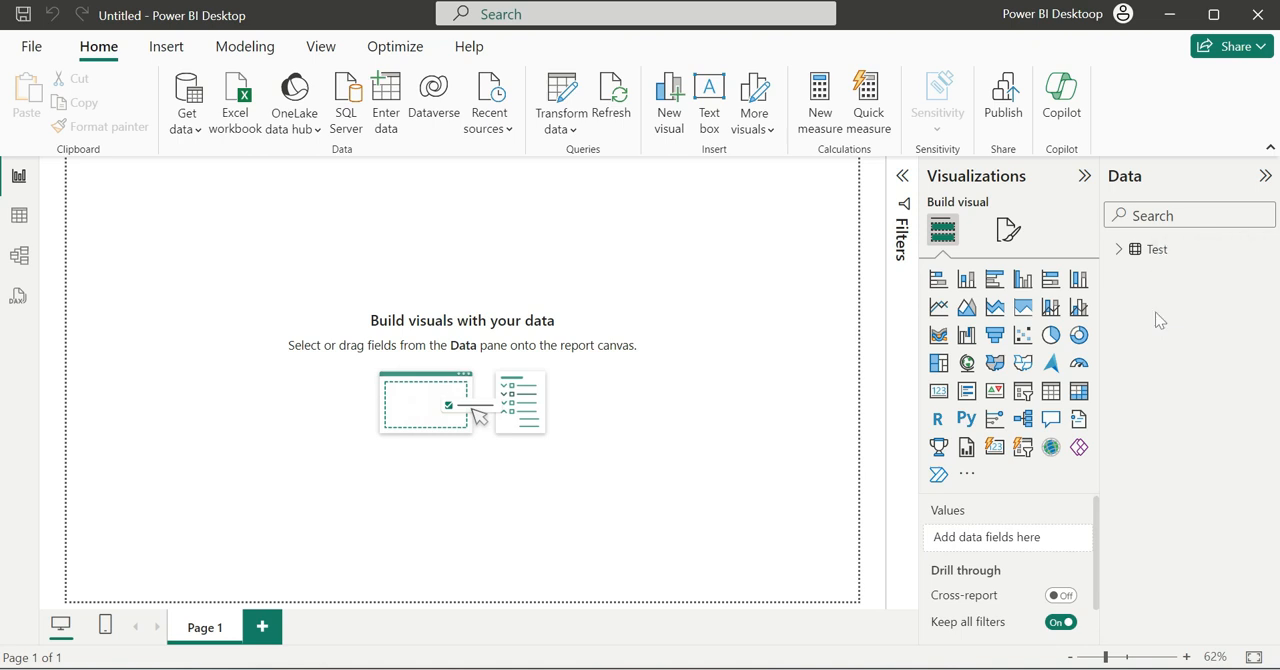
pyautogui.write('Color_ch')
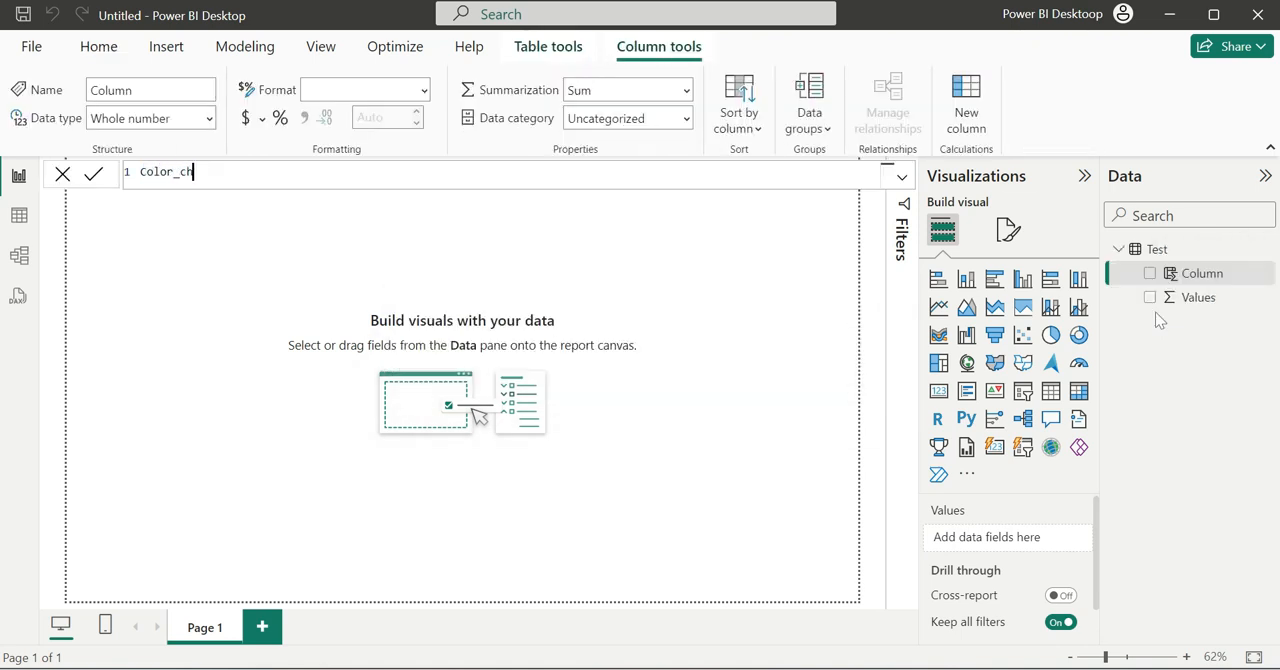
pyautogui.write('ange = IF(')
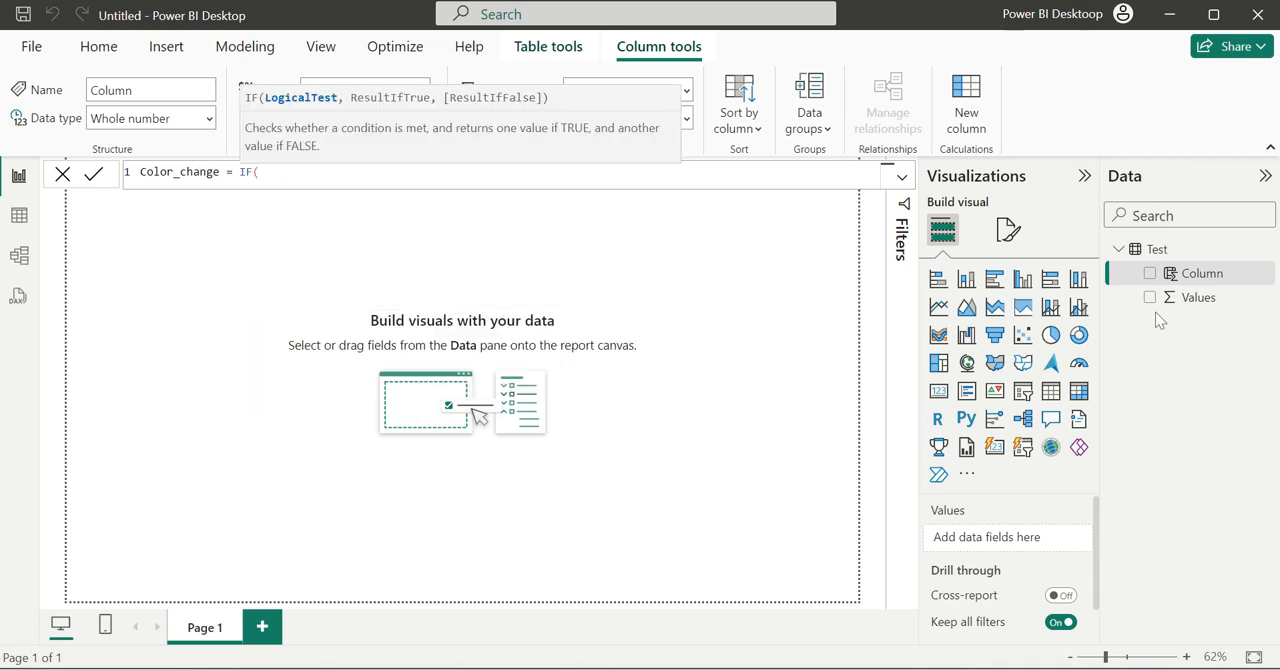
pyautogui.write('VAL')
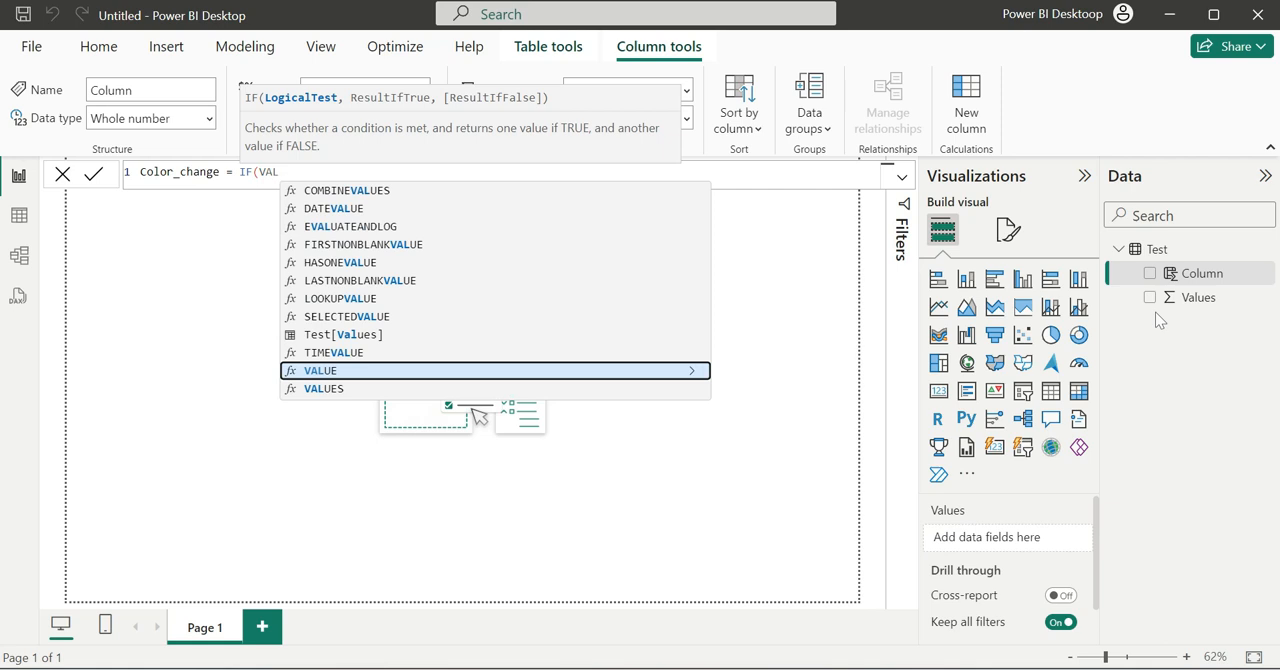
pyautogui.press('Up')
pyautogui.press('Up')
pyautogui.press('Tab')
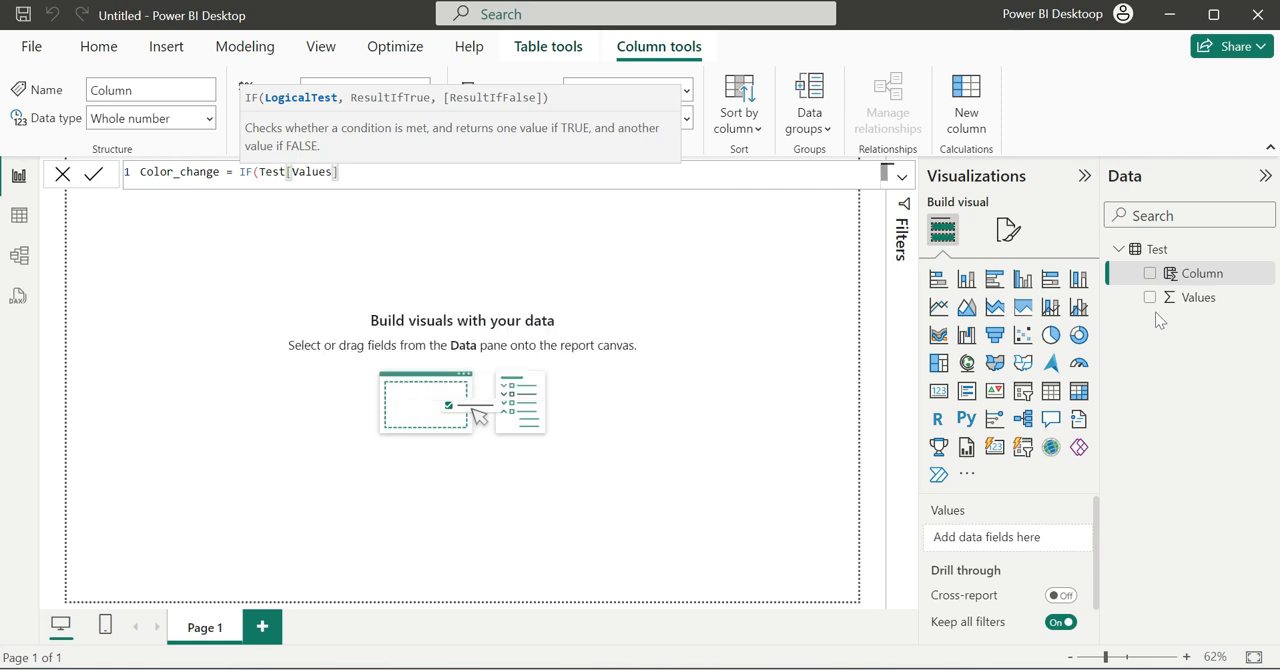
pyautogui.write('>=30,')
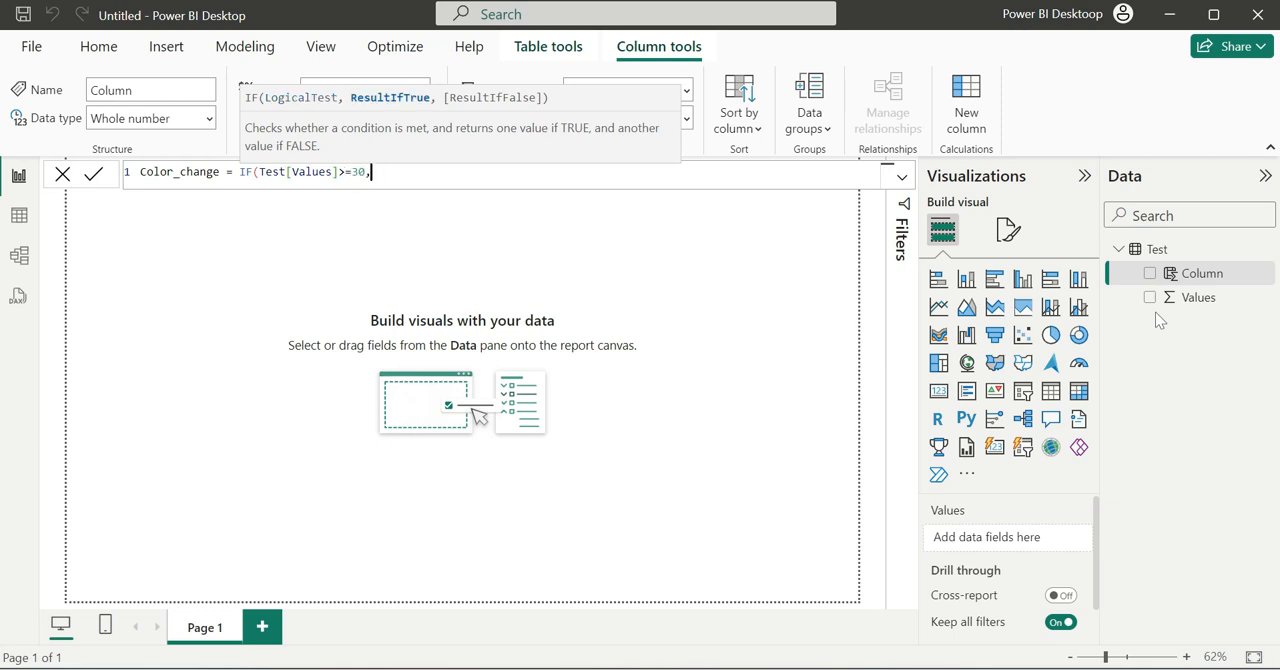
pyautogui.write('"Green",')
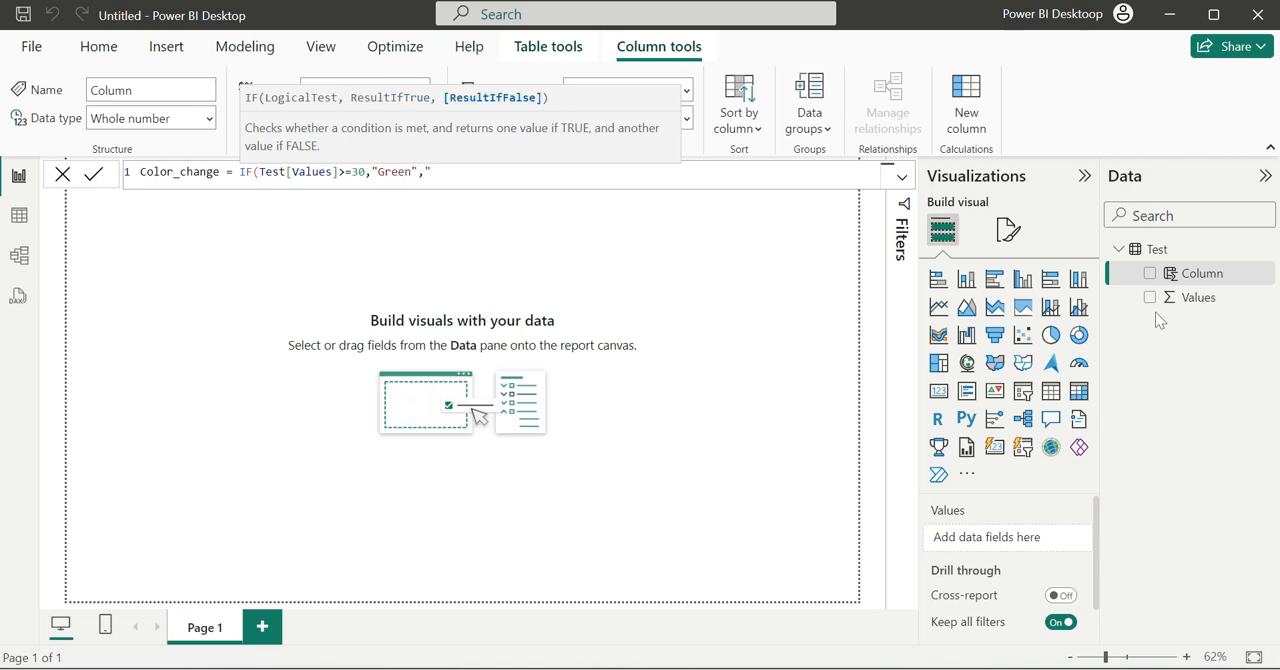
# - Complete the IF formula so it returns "Green" when true and "Red" when false, and commit the column
pyautogui.press('BackSpace')
pyautogui.press('BackSpace')
pyautogui.write(')')
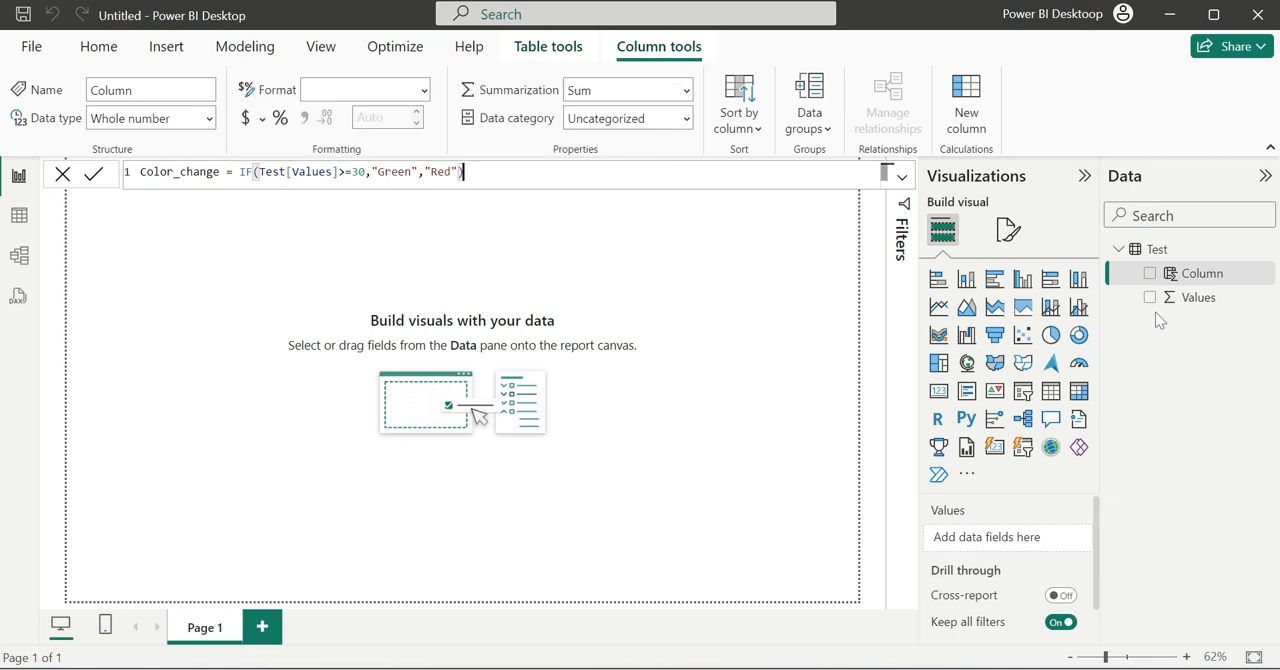
pyautogui.press('Return')
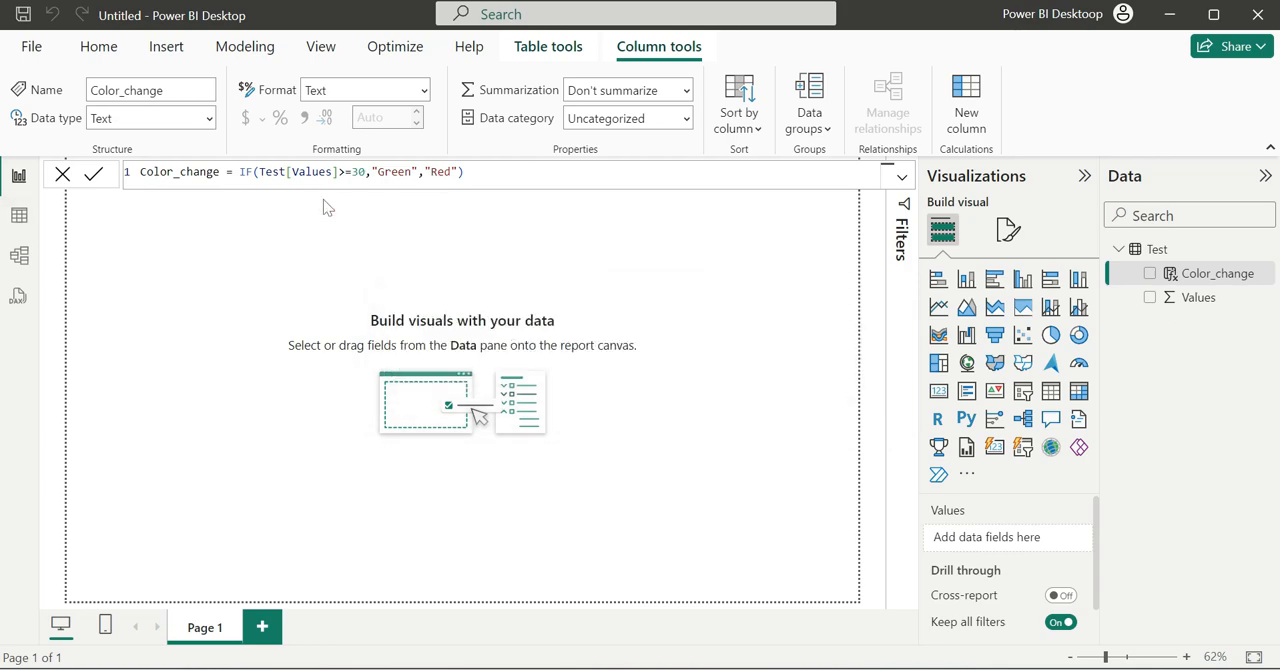
# - Review the Color_change column beside Values in the table view and return to the report canvas
pyautogui.click(19, 216)
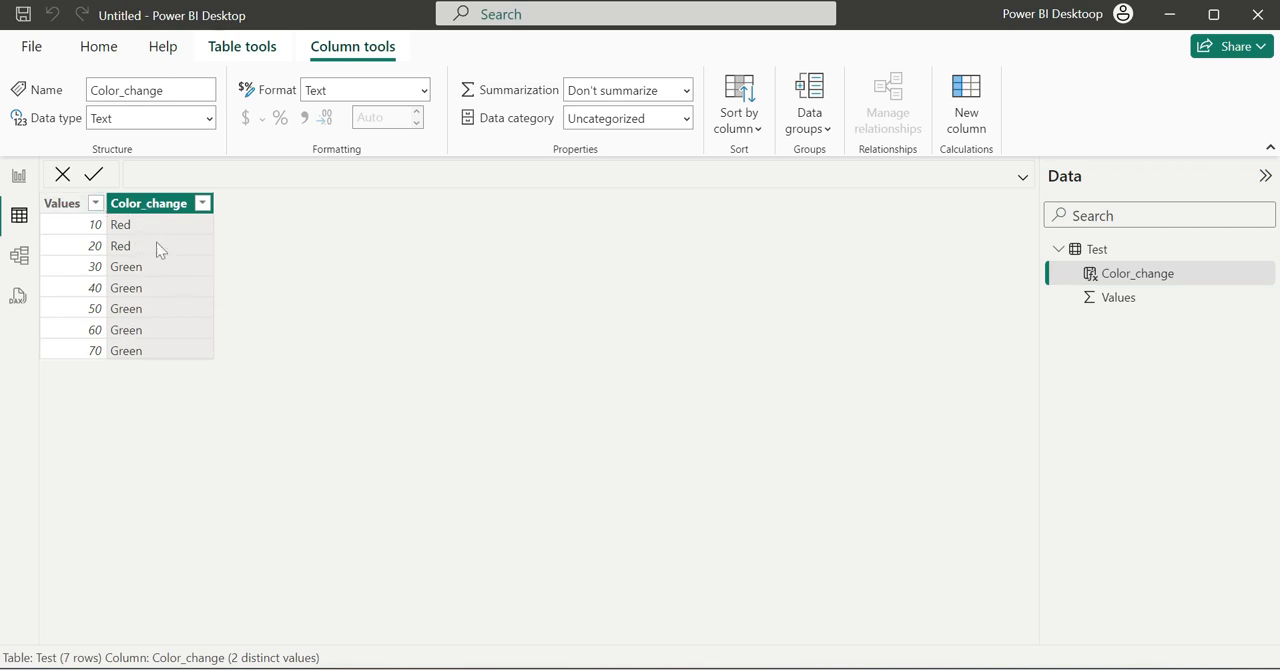
pyautogui.click(19, 176)
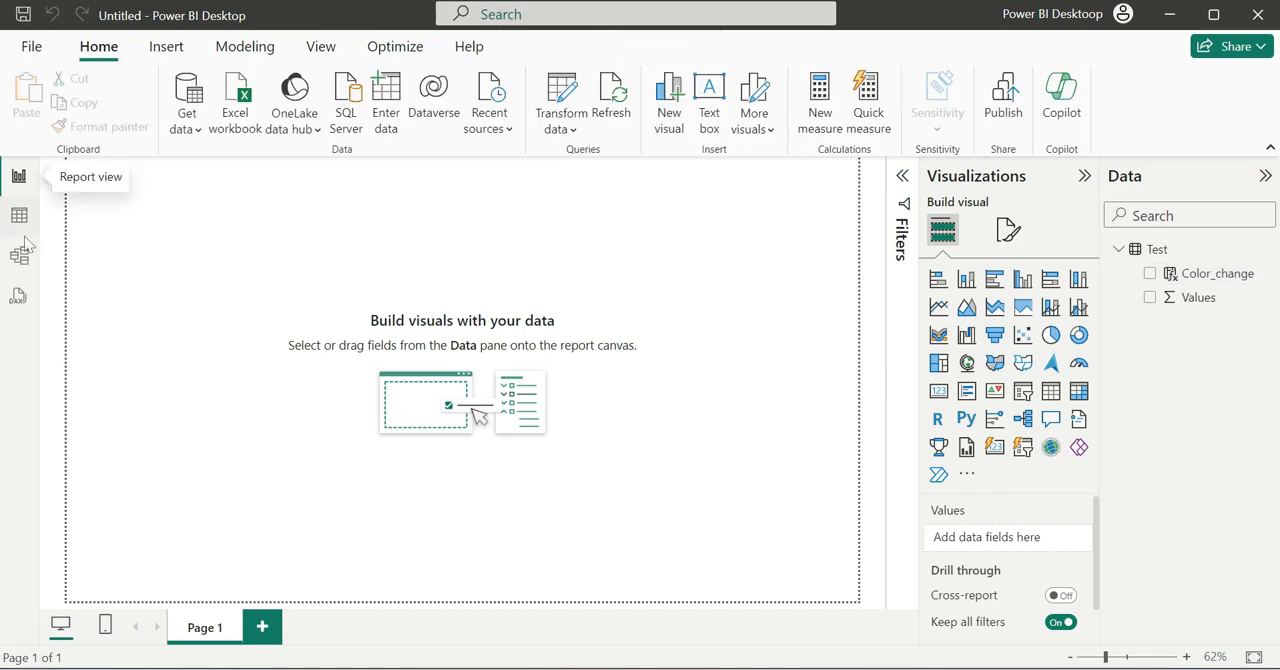
pyautogui.click(19, 215)
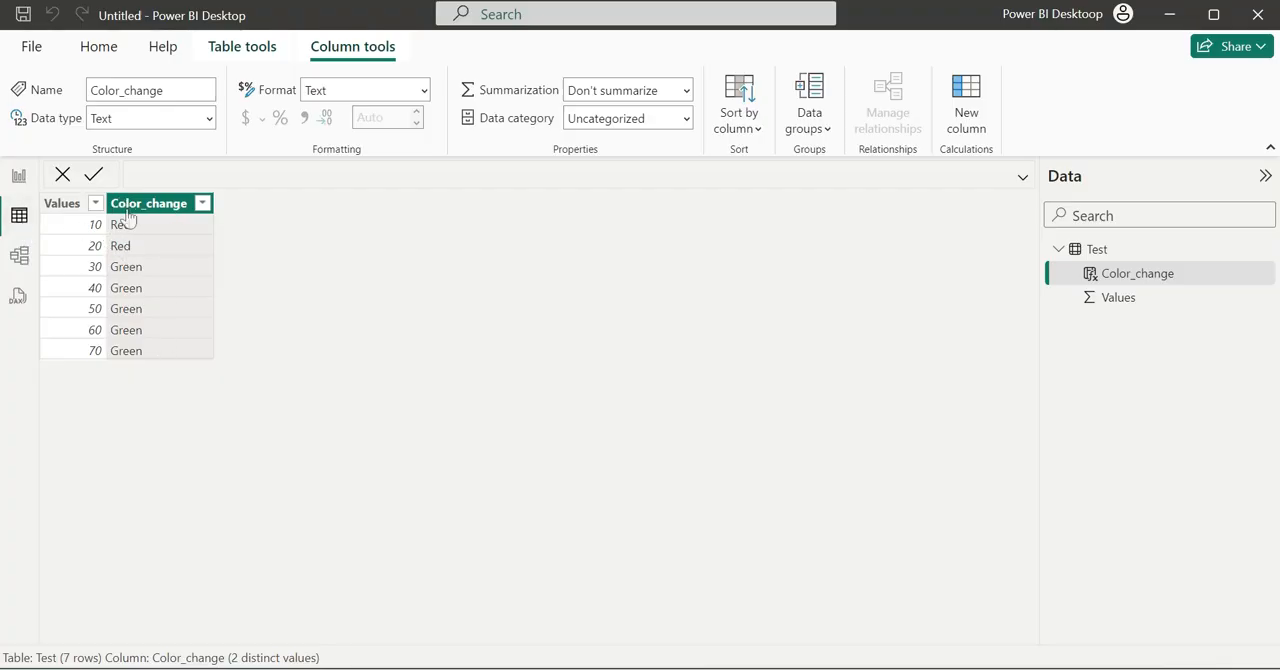
pyautogui.click(19, 174)
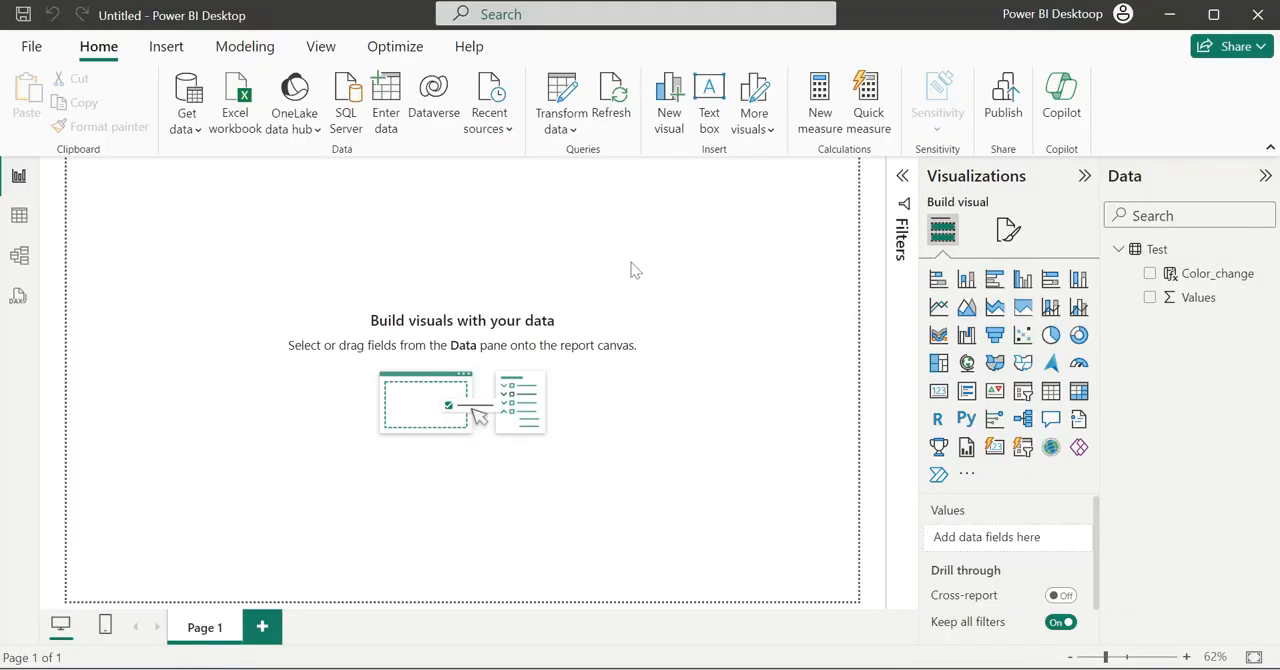
# - Add a table visual in the middle of the canvas with Values set to Don't summarize plus the Color_change column
pyautogui.click(1050, 391)
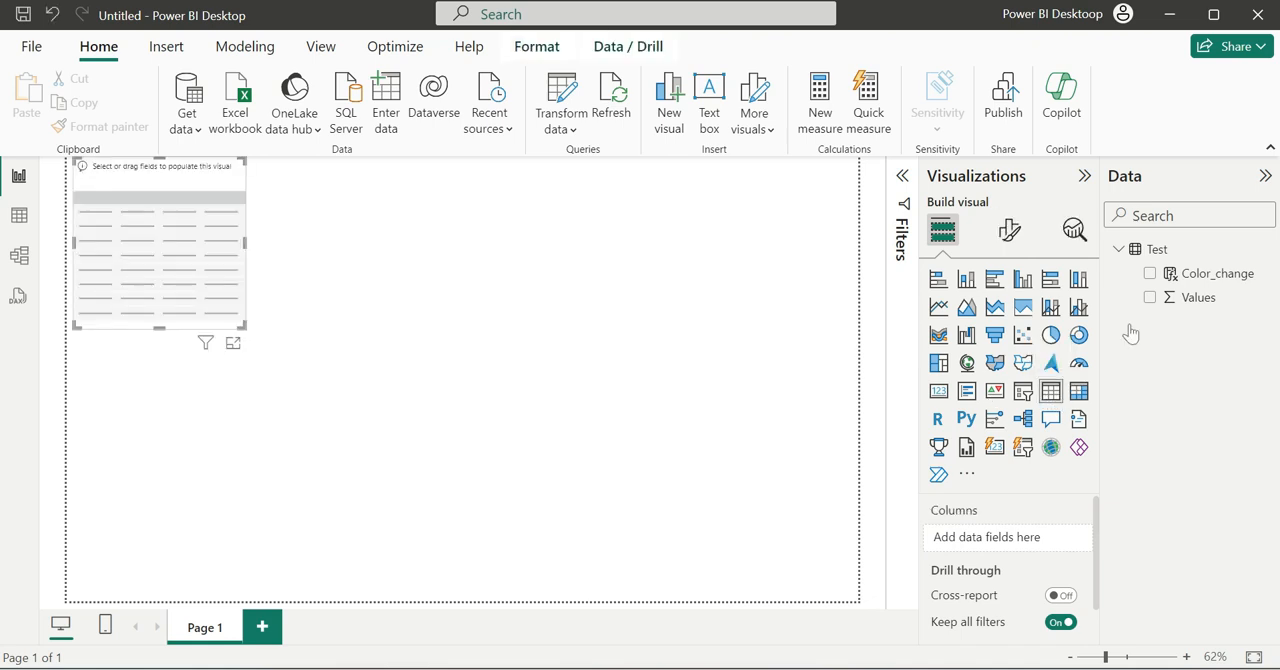
pyautogui.click(1151, 299)
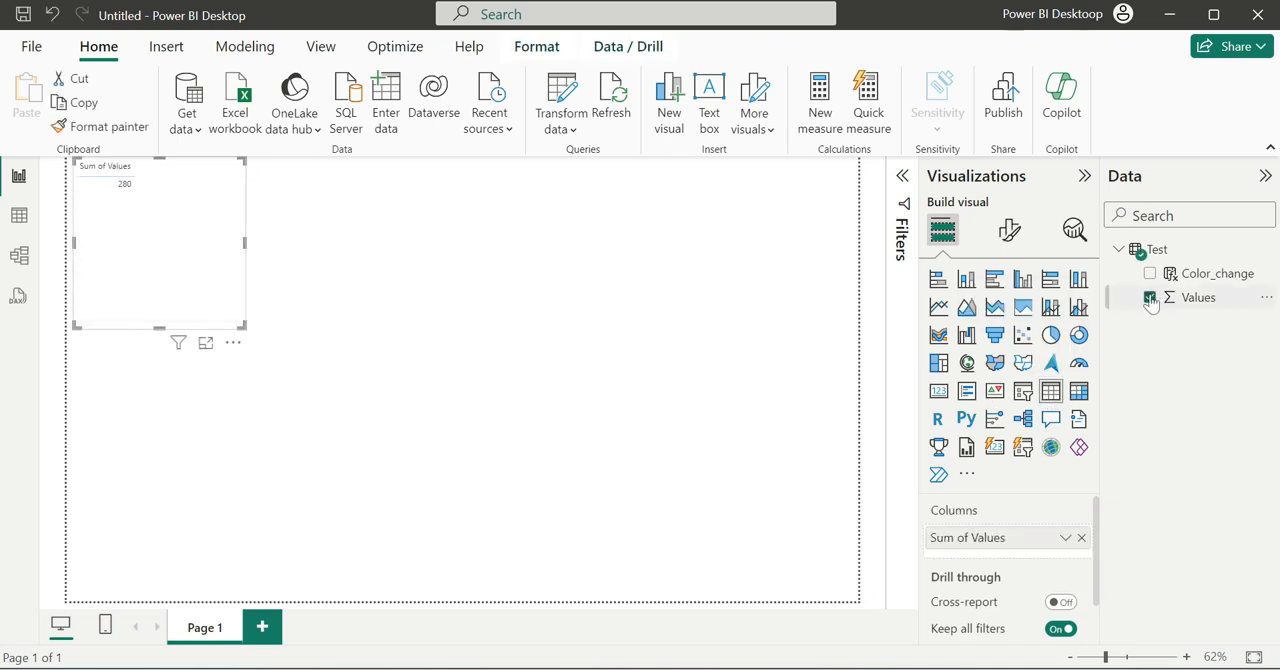
pyautogui.click(1065, 538)
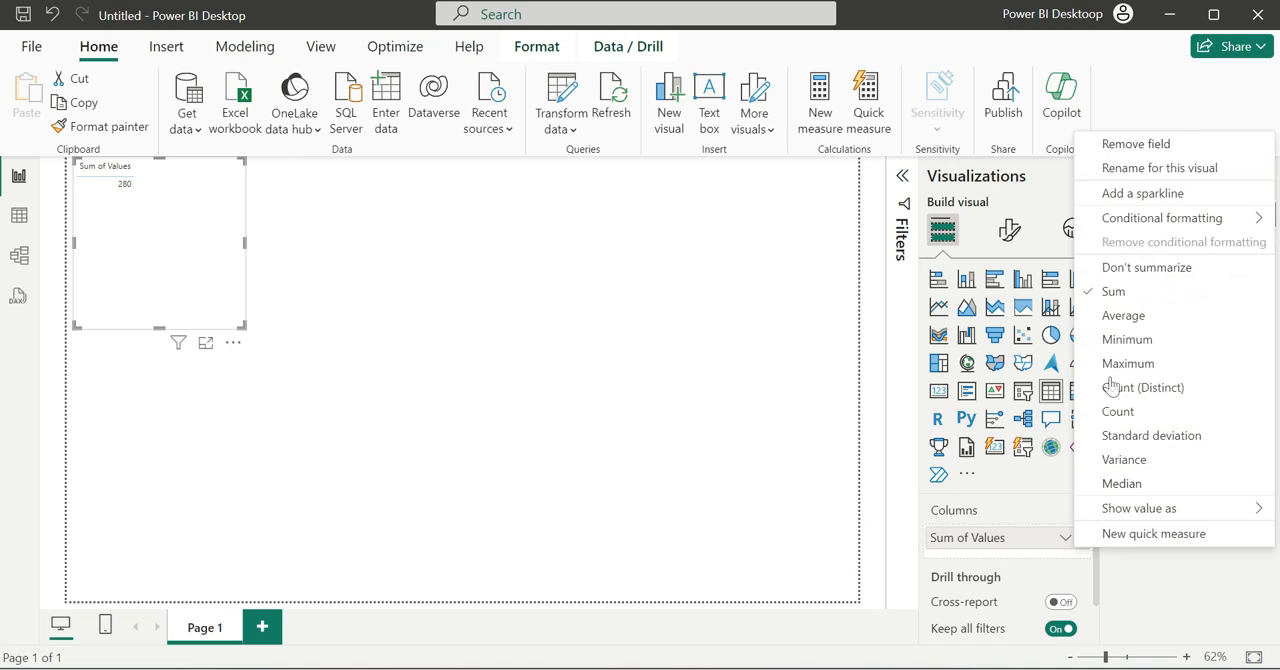
pyautogui.click(1128, 266)
pyautogui.moveTo(243, 278); pyautogui.dragTo(526, 389)
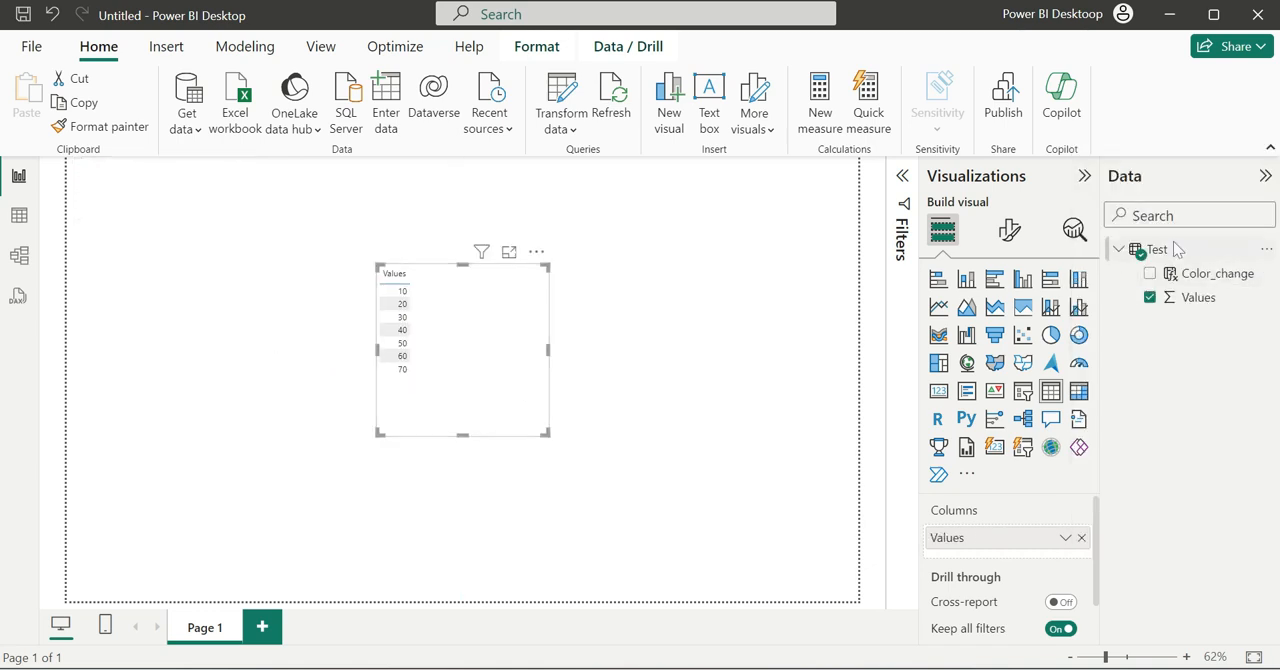
pyautogui.click(1150, 274)
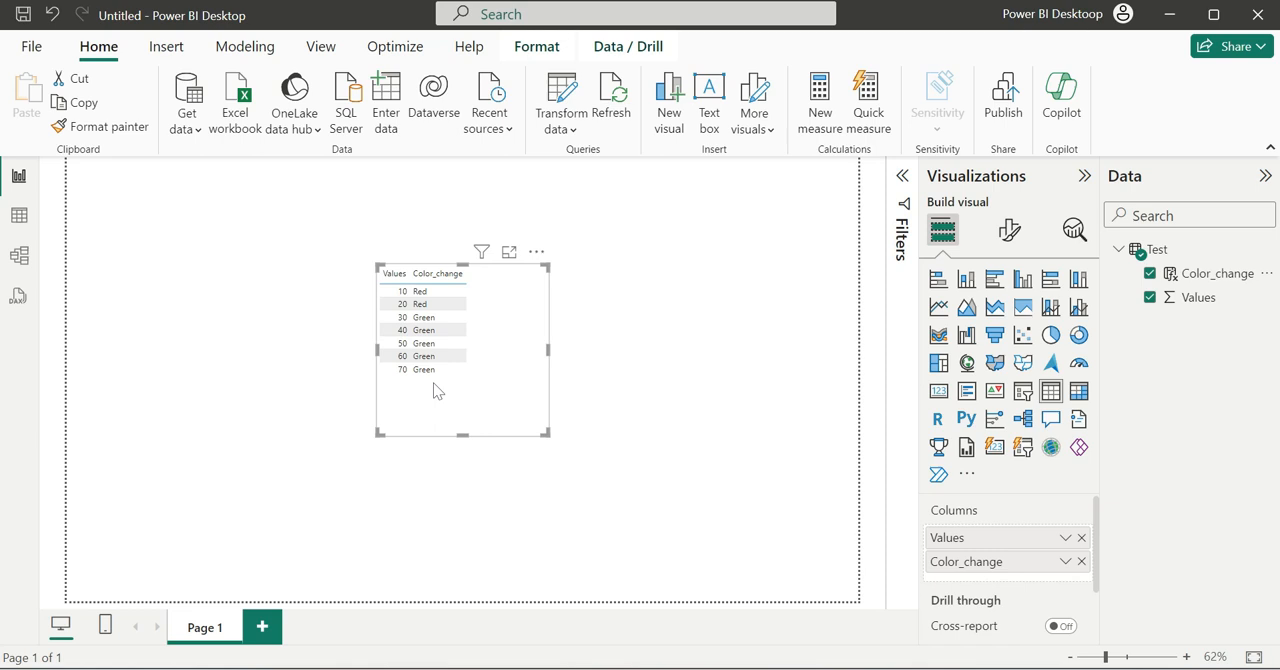
# - Apply conditional font color to the table visual's Values column, using the Field value format style based on Color_change
pyautogui.click(1066, 538)
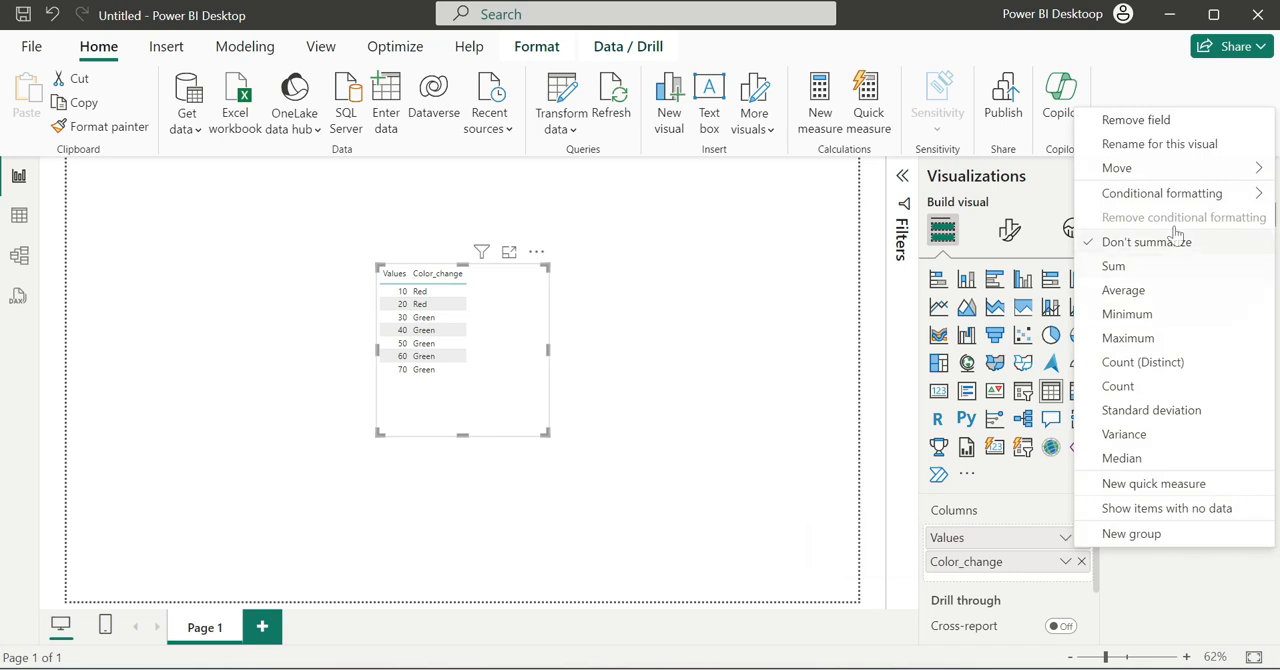
pyautogui.moveTo(1170, 200)
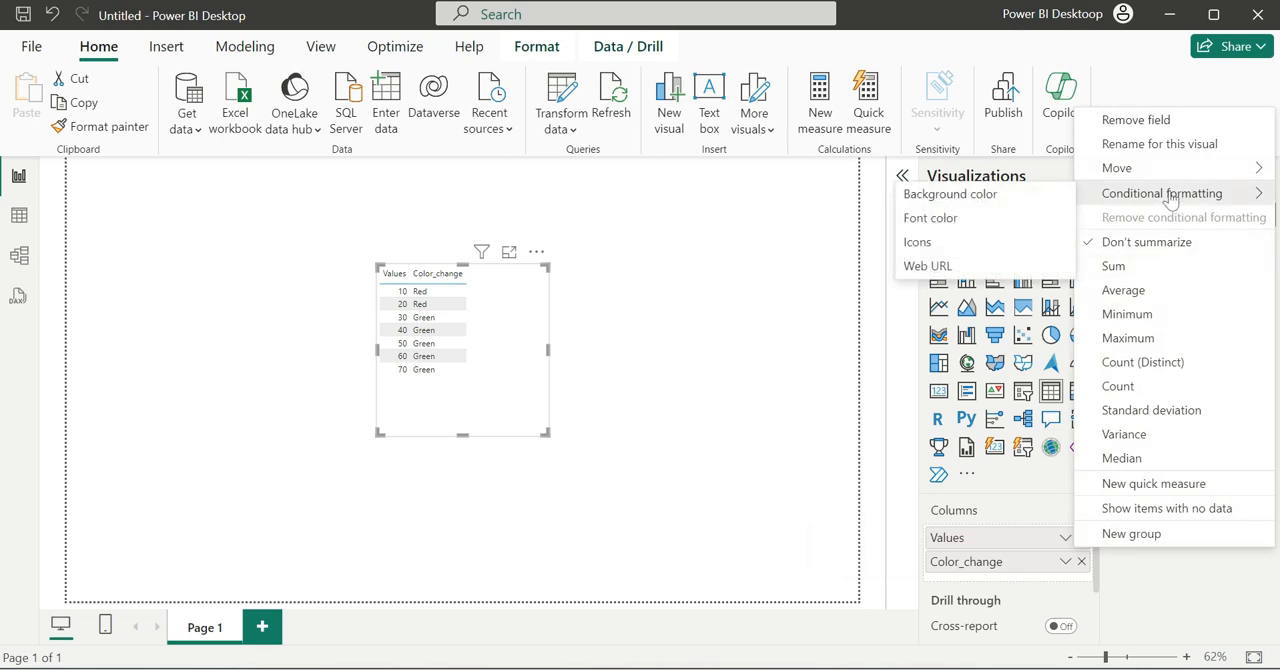
pyautogui.click(953, 222)
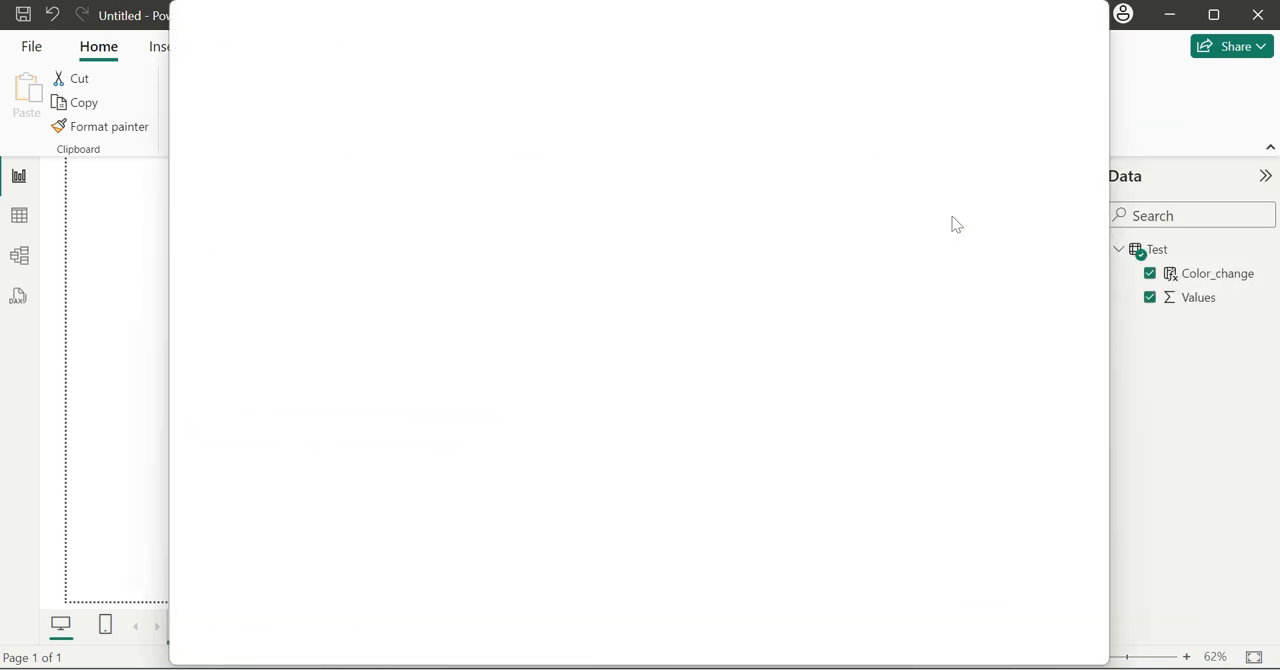
pyautogui.click(286, 123)
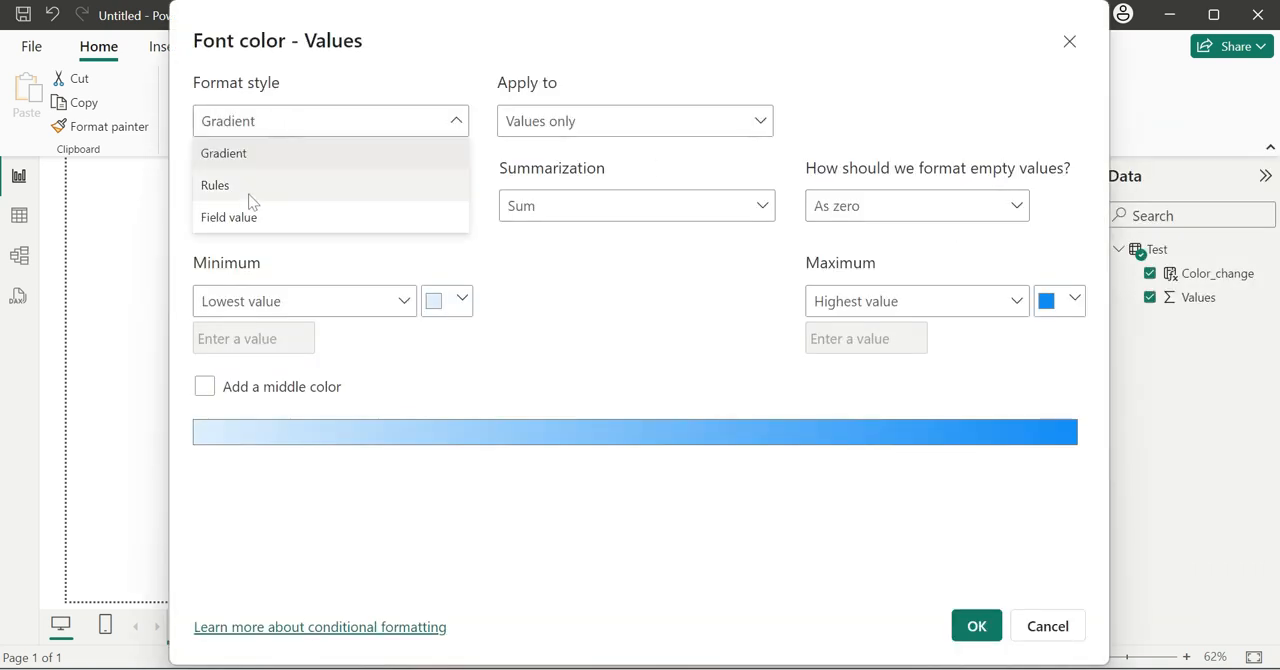
pyautogui.click(233, 219)
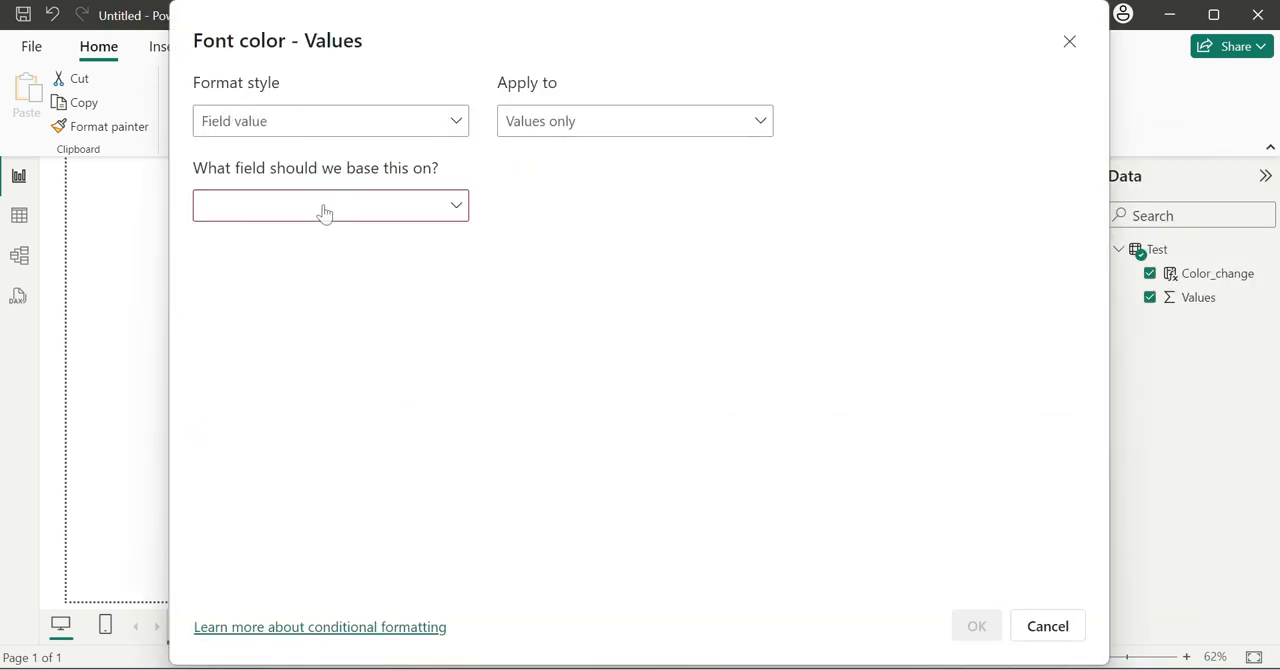
pyautogui.click(323, 208)
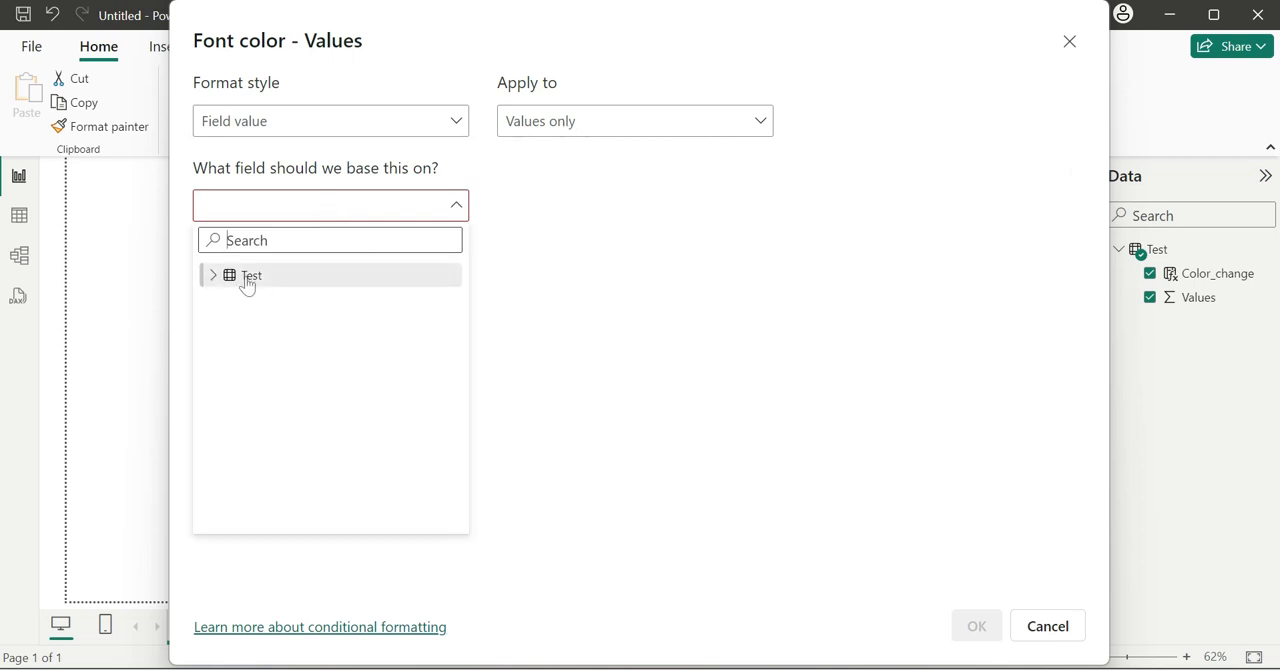
pyautogui.click(212, 276)
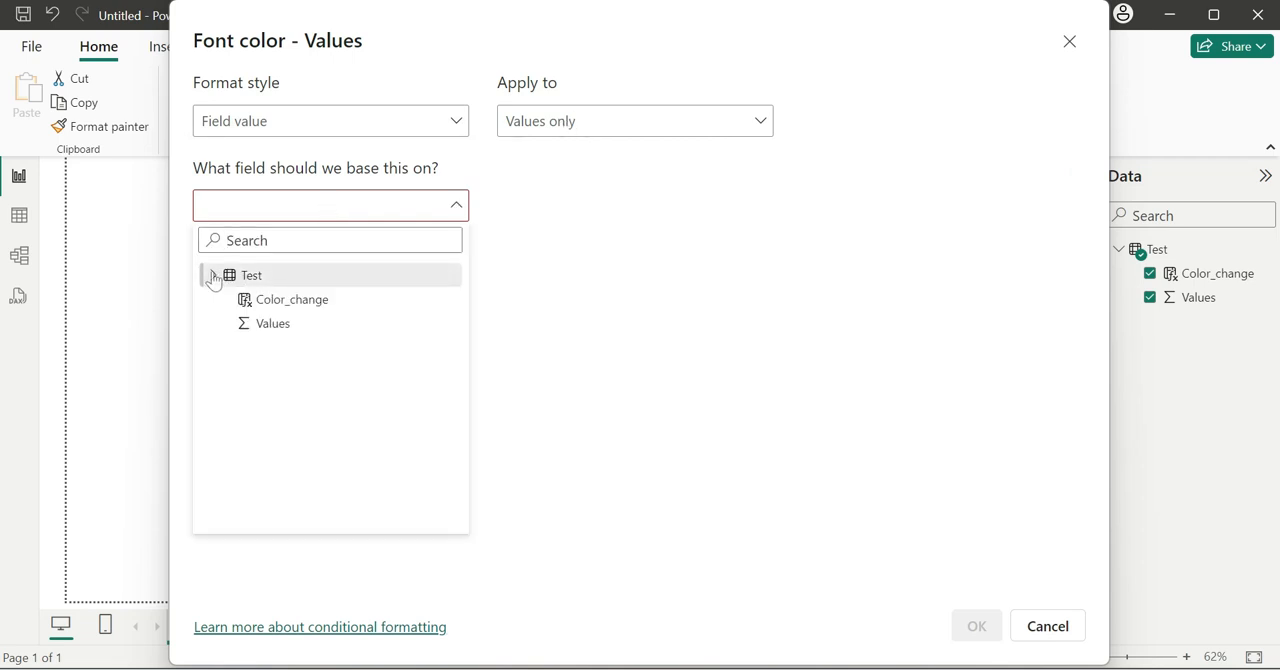
pyautogui.click(273, 307)
pyautogui.click(976, 626)
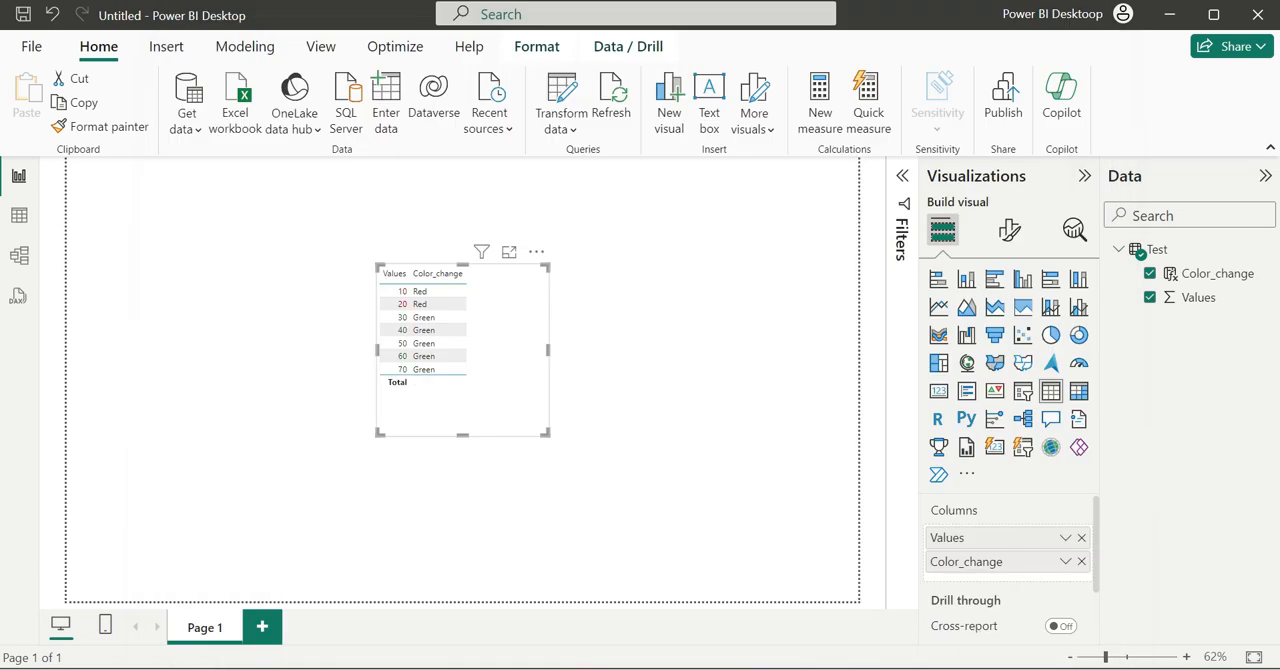
# - Enlarge the table visual in focus mode and change the Color_change formula's true result to "Yellow"
pyautogui.moveTo(482, 252)
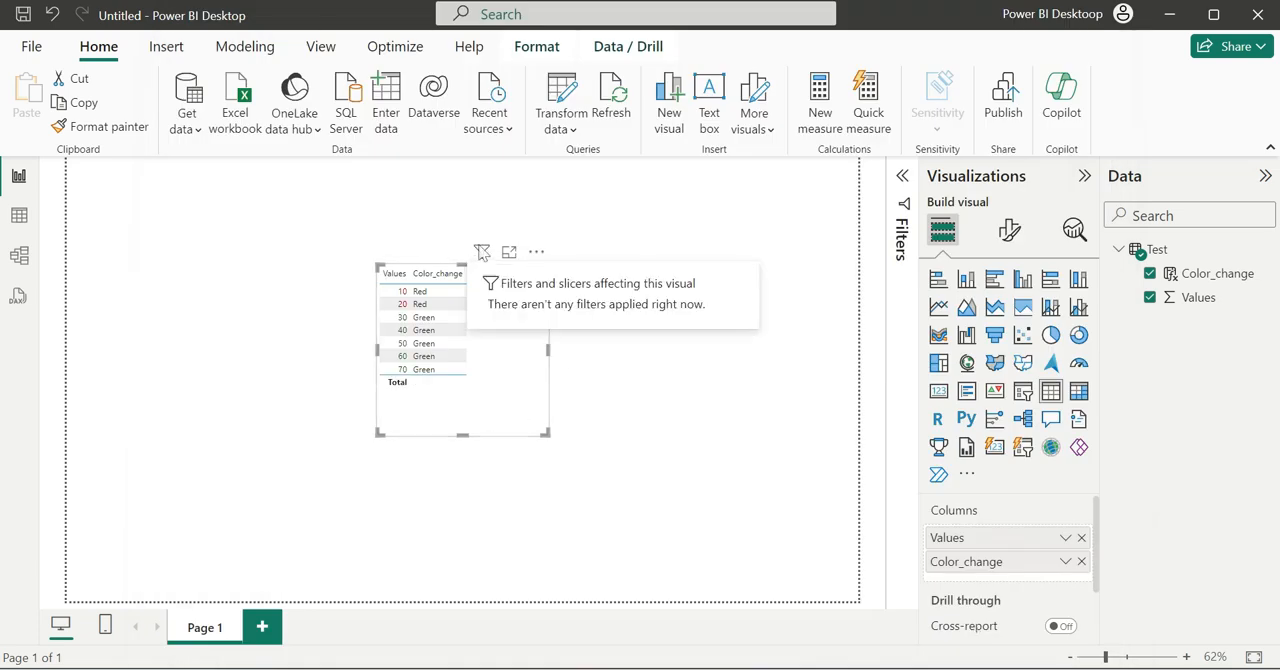
pyautogui.click(509, 252)
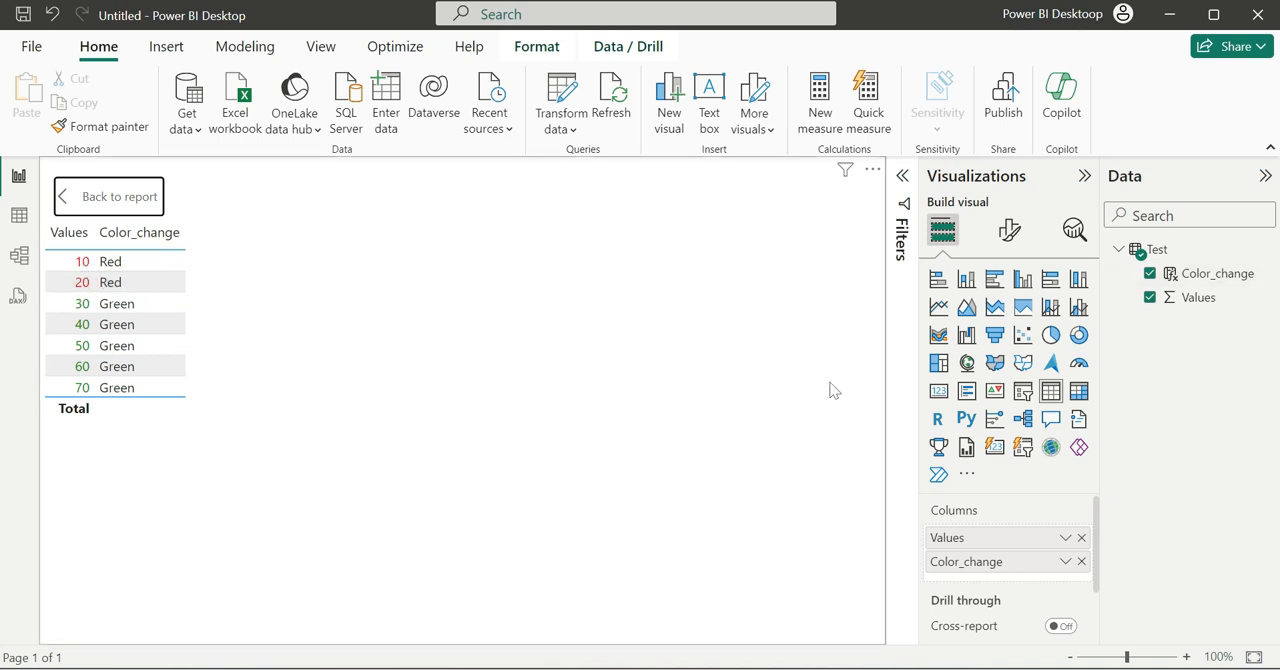
pyautogui.click(1210, 274)
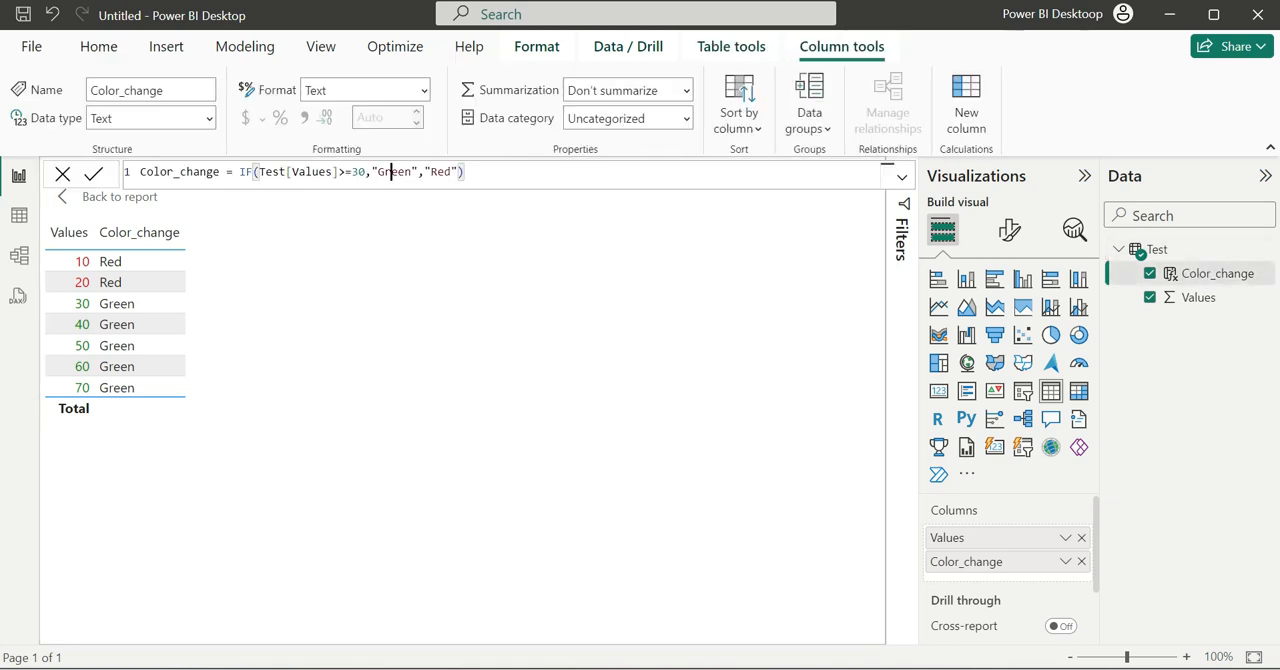
pyautogui.doubleClick(395, 172)
pyautogui.write('Yellow')
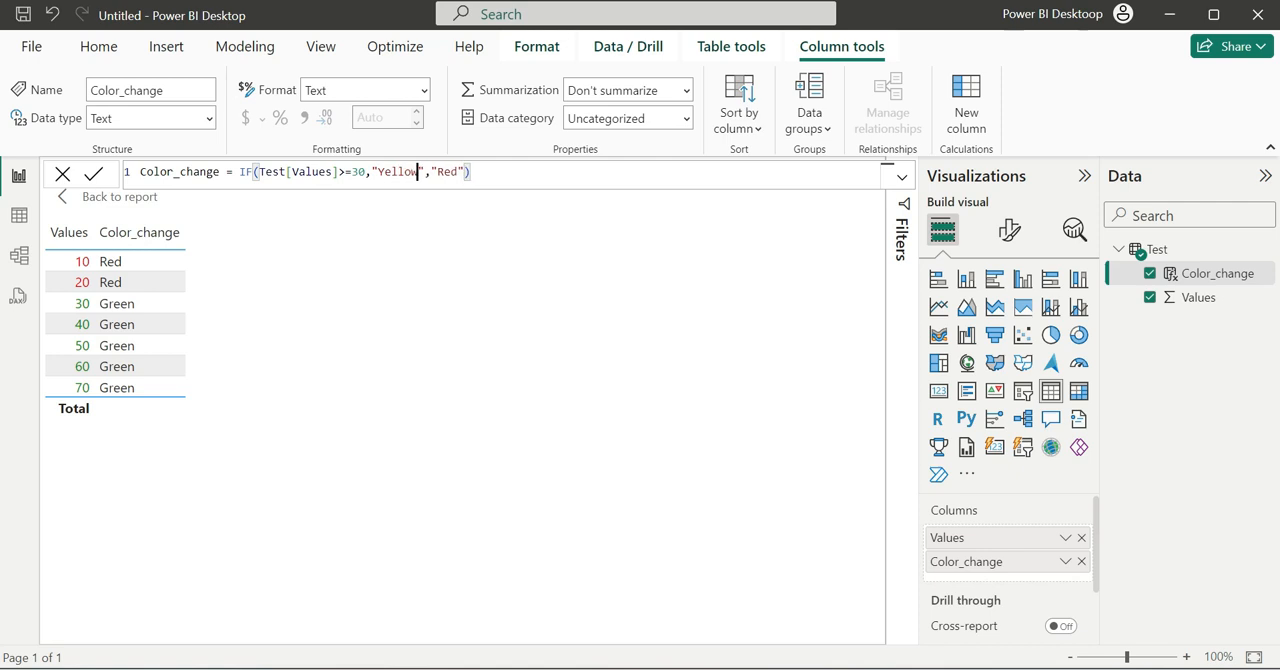
# - Change the Color_change formula to return "Red" when true and "blue" when false, and commit it
pyautogui.doubleClick(398, 172)
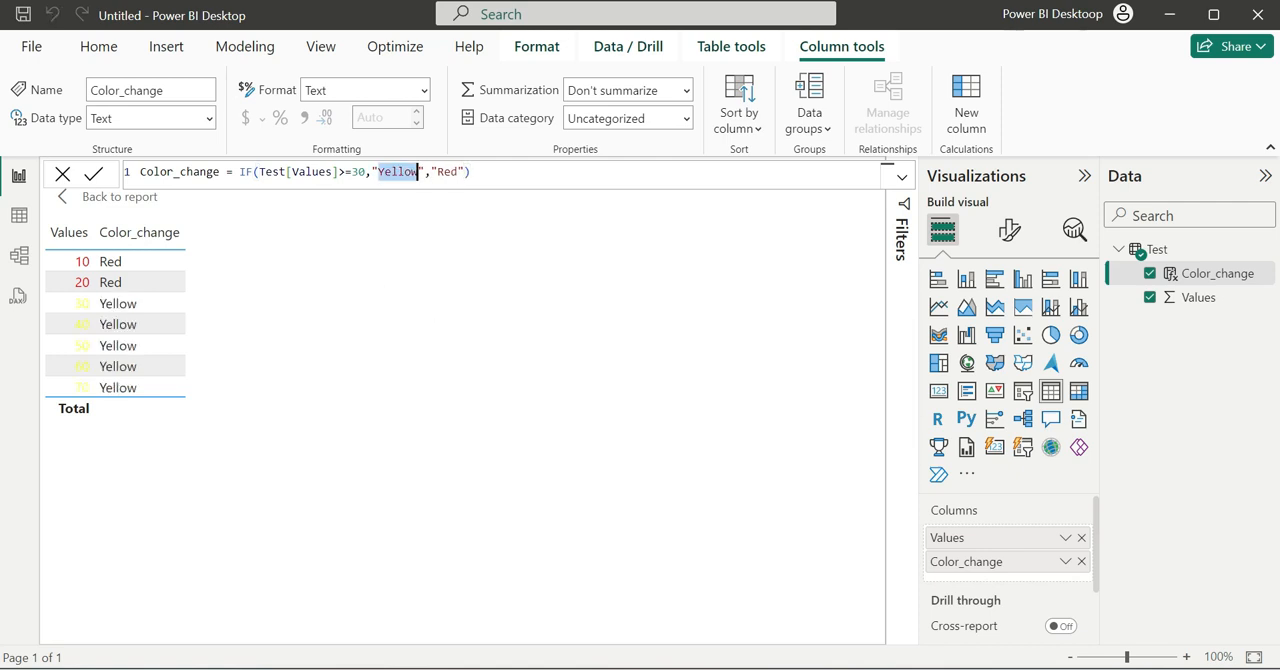
pyautogui.write('Red')
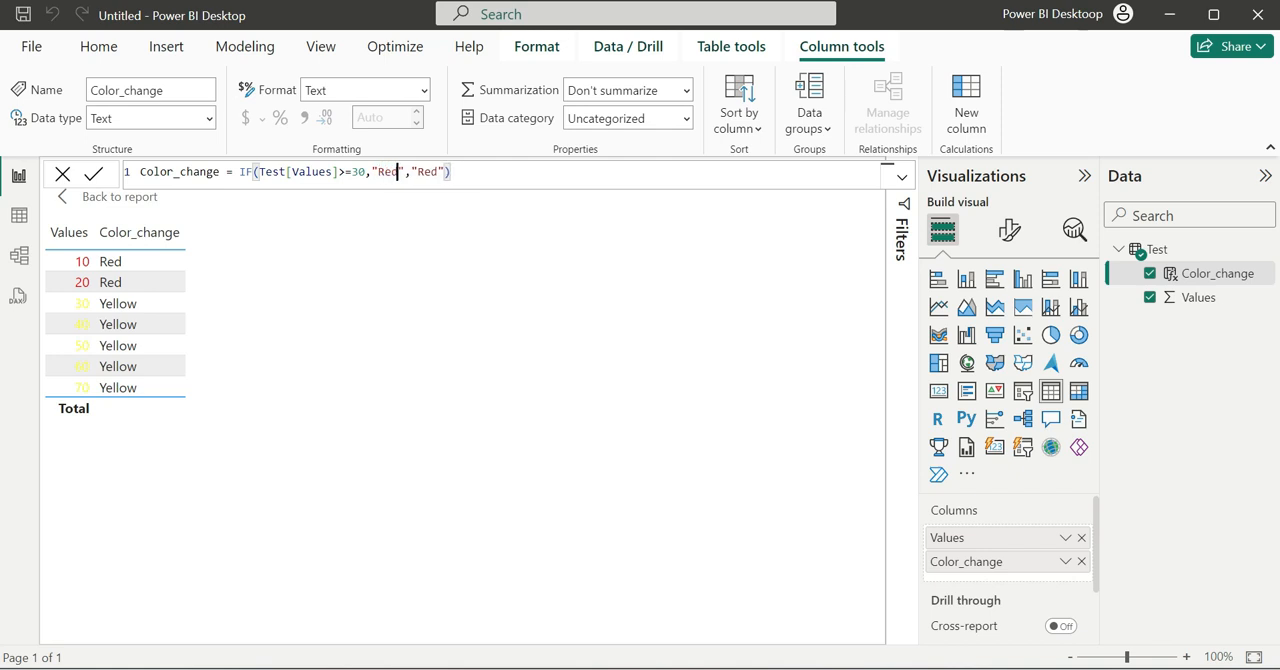
pyautogui.doubleClick(428, 172)
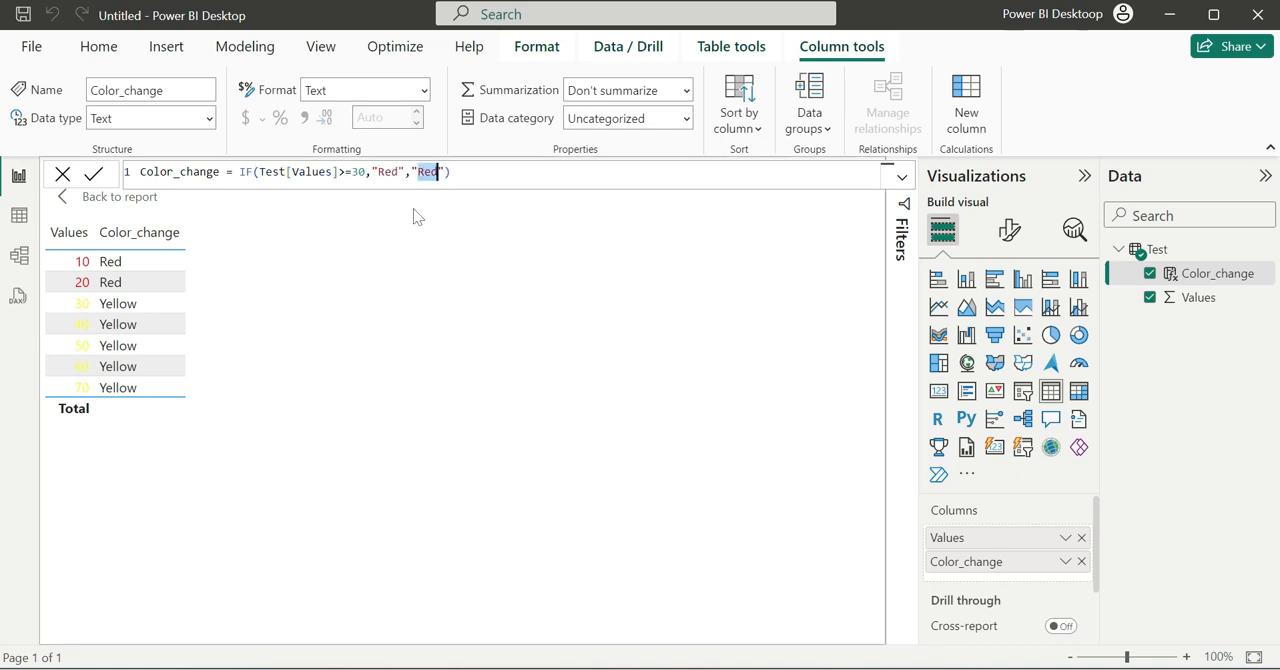
pyautogui.write('blue')
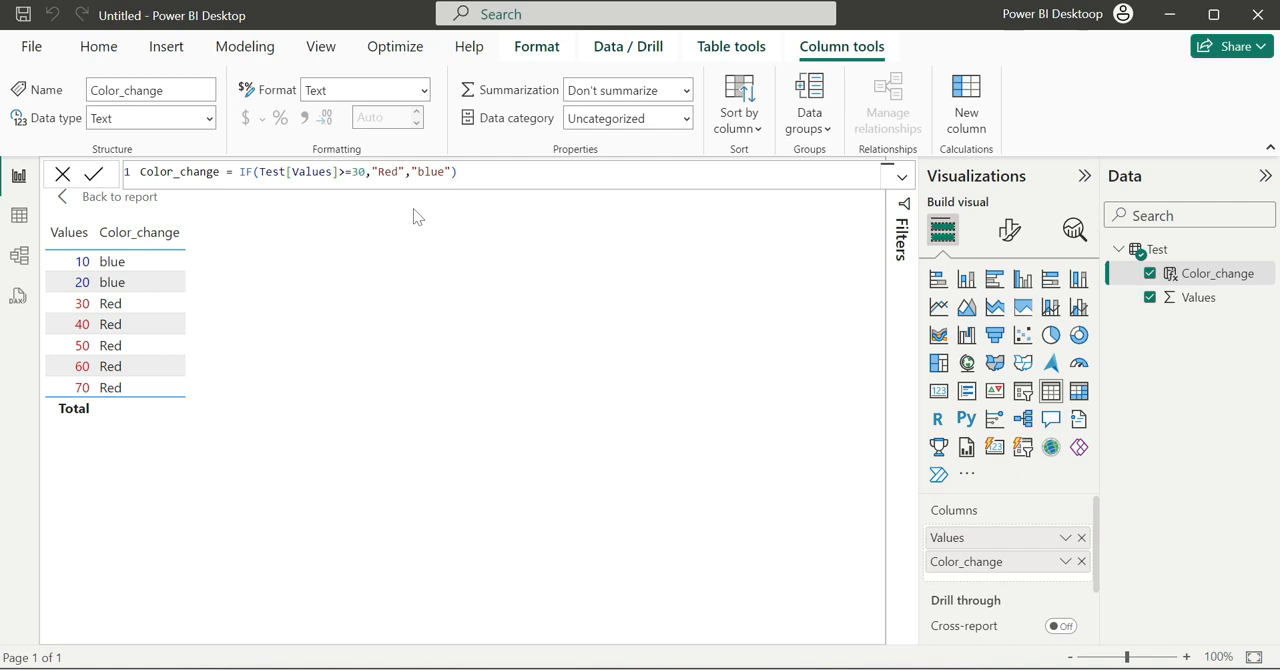
# - Review the Values column's font color conditional formatting and its available format styles, closing the dialog without changes
pyautogui.click(1065, 537)
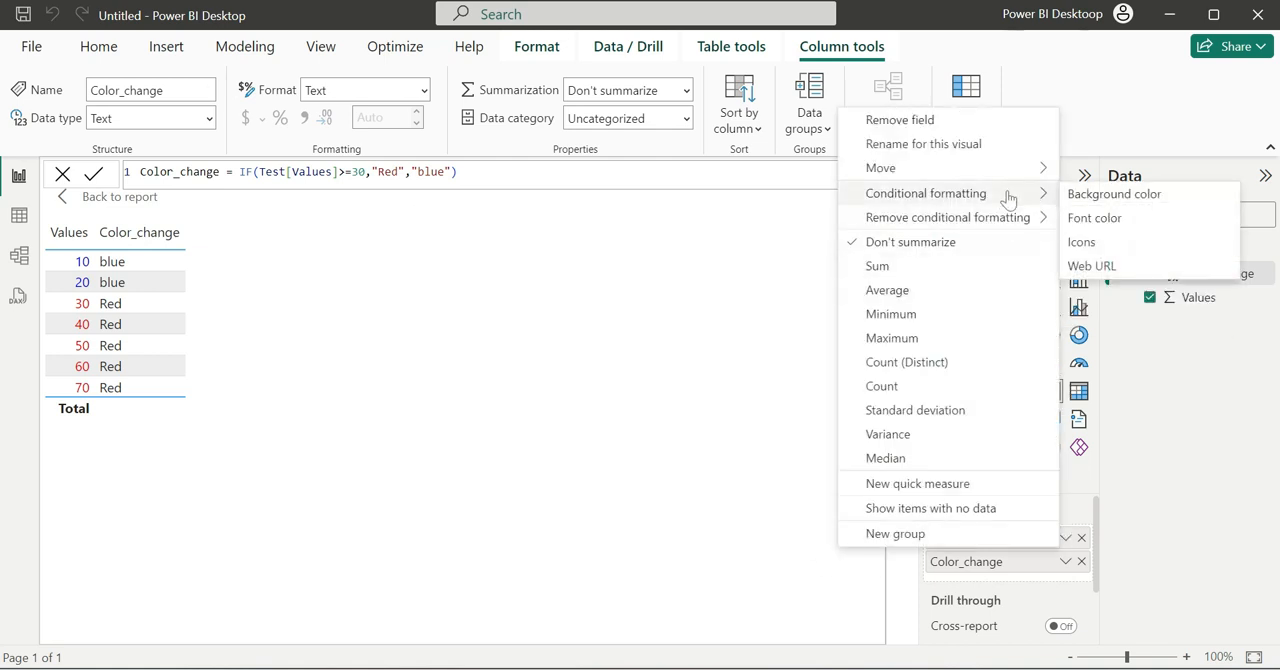
pyautogui.click(1098, 219)
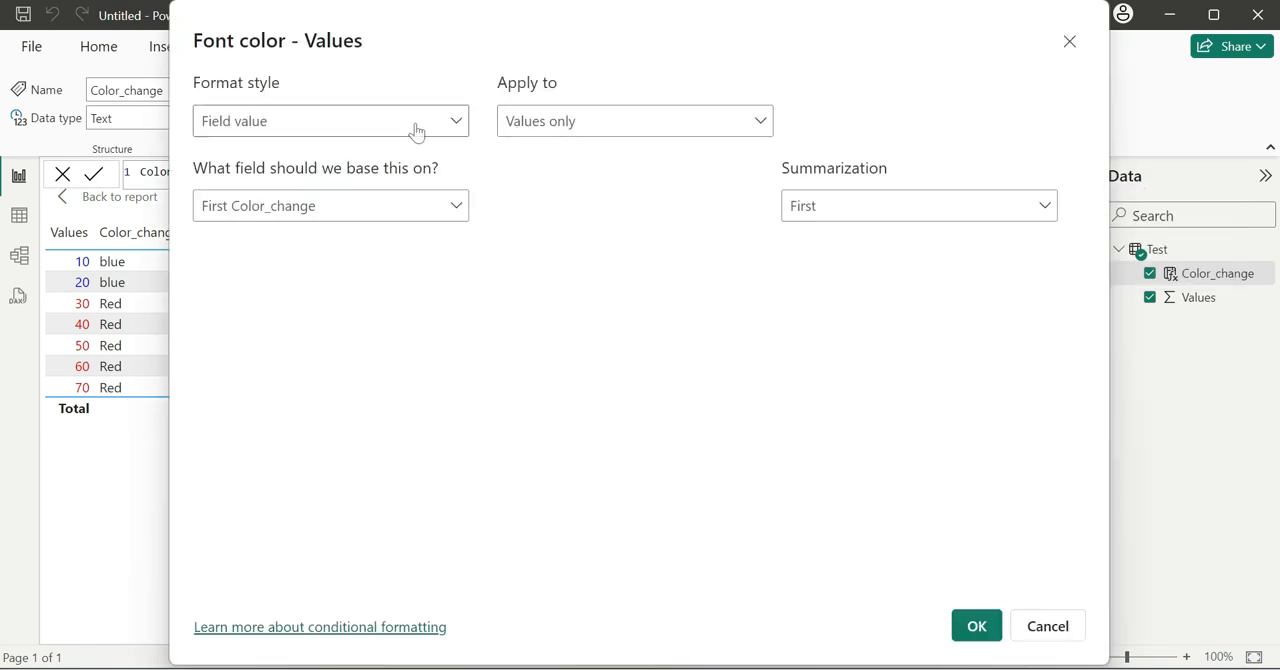
pyautogui.click(450, 128)
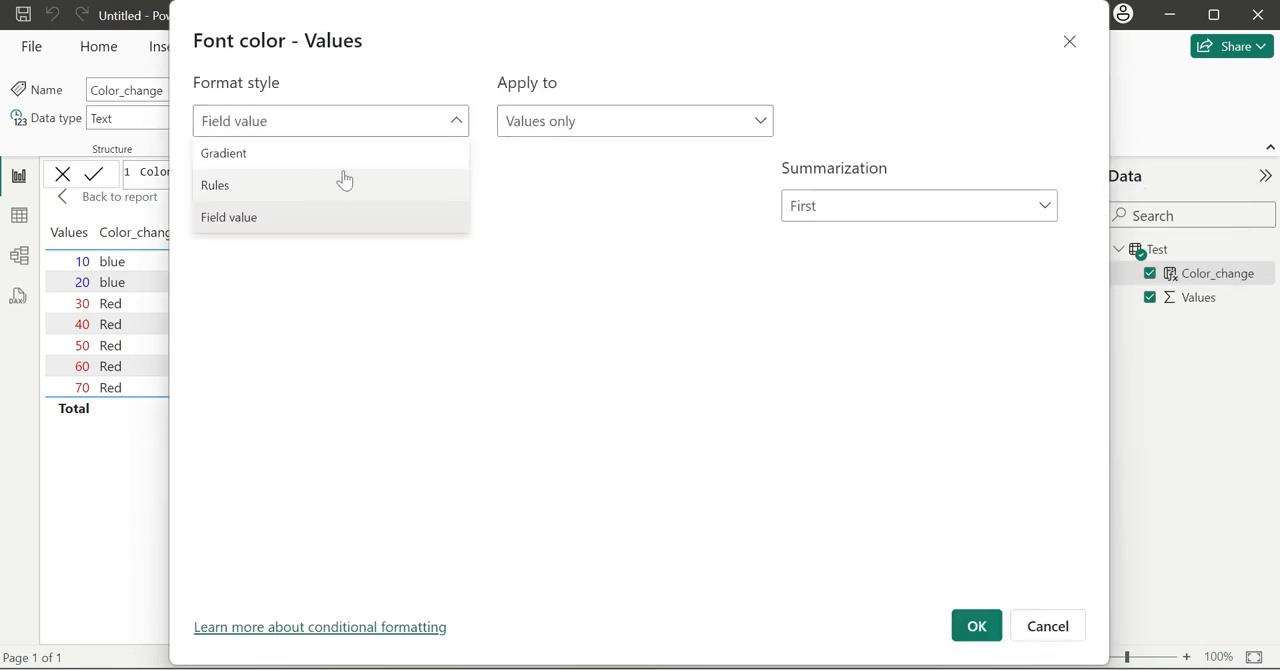
pyautogui.click(1042, 624)
pyautogui.click(1058, 626)
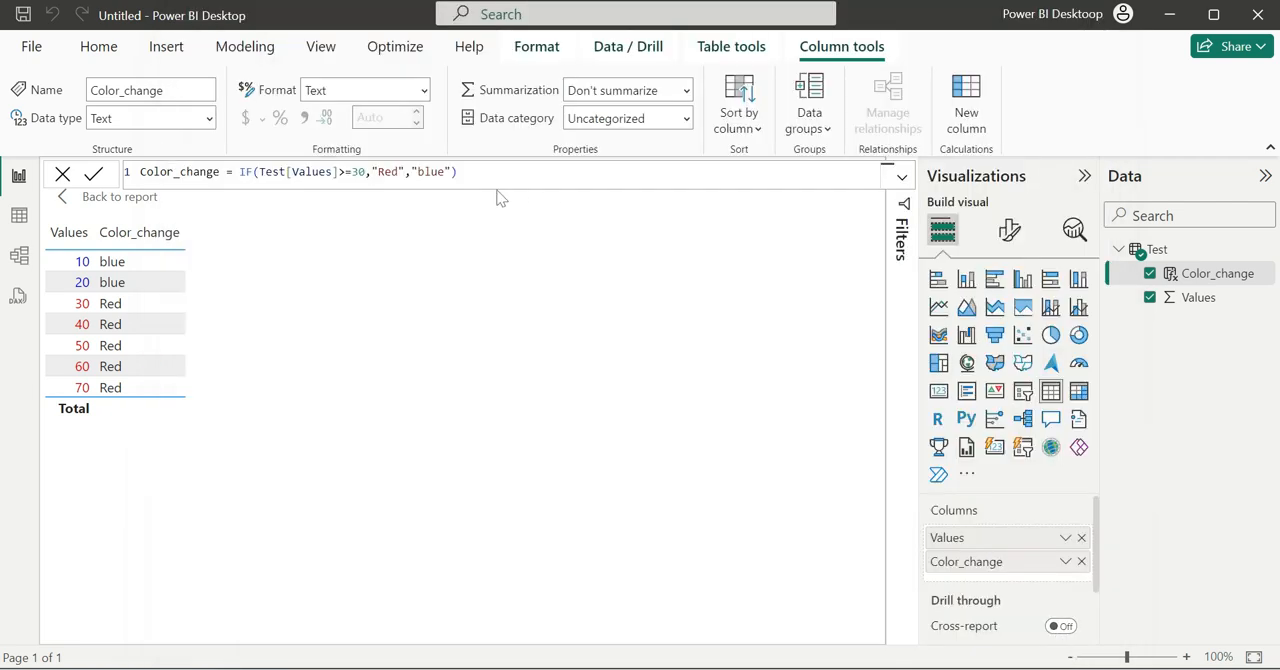
# - Set the Color_change formula's true result to "black" and commit it
pyautogui.doubleClick(390, 172)
pyautogui.write('black')
pyautogui.press('Return')
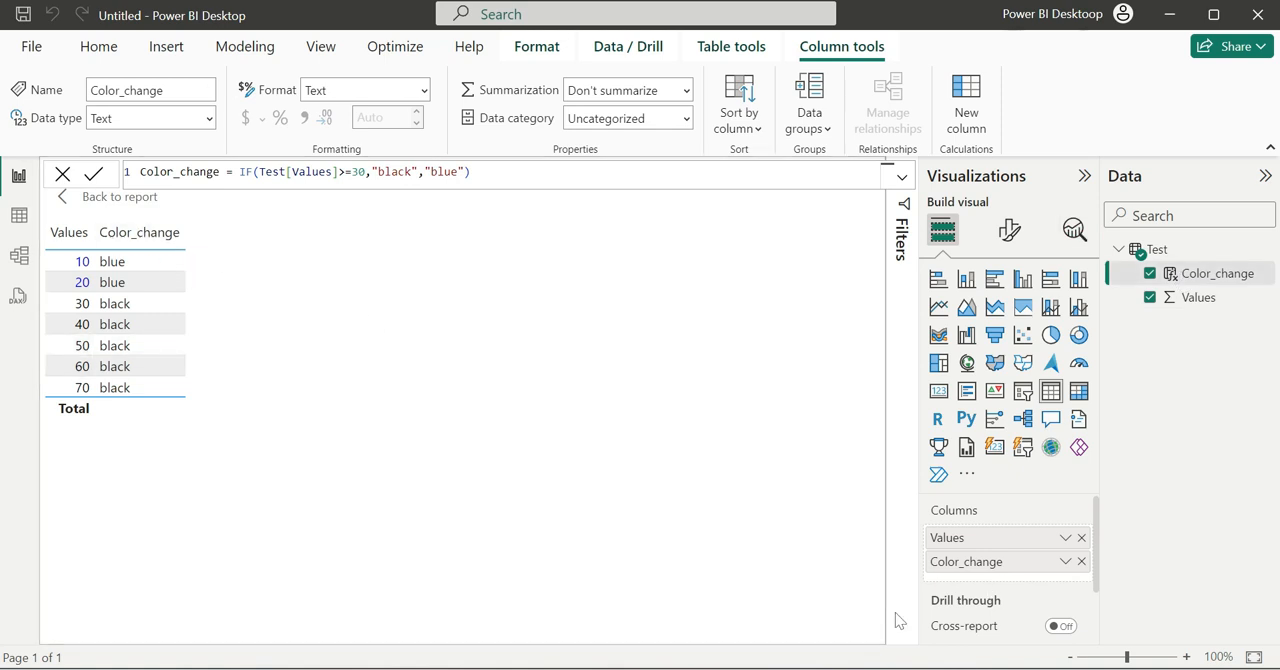
# - Remove Color_change from the table visual, close the formula and leave focus mode to return to the report
pyautogui.click(1081, 562)
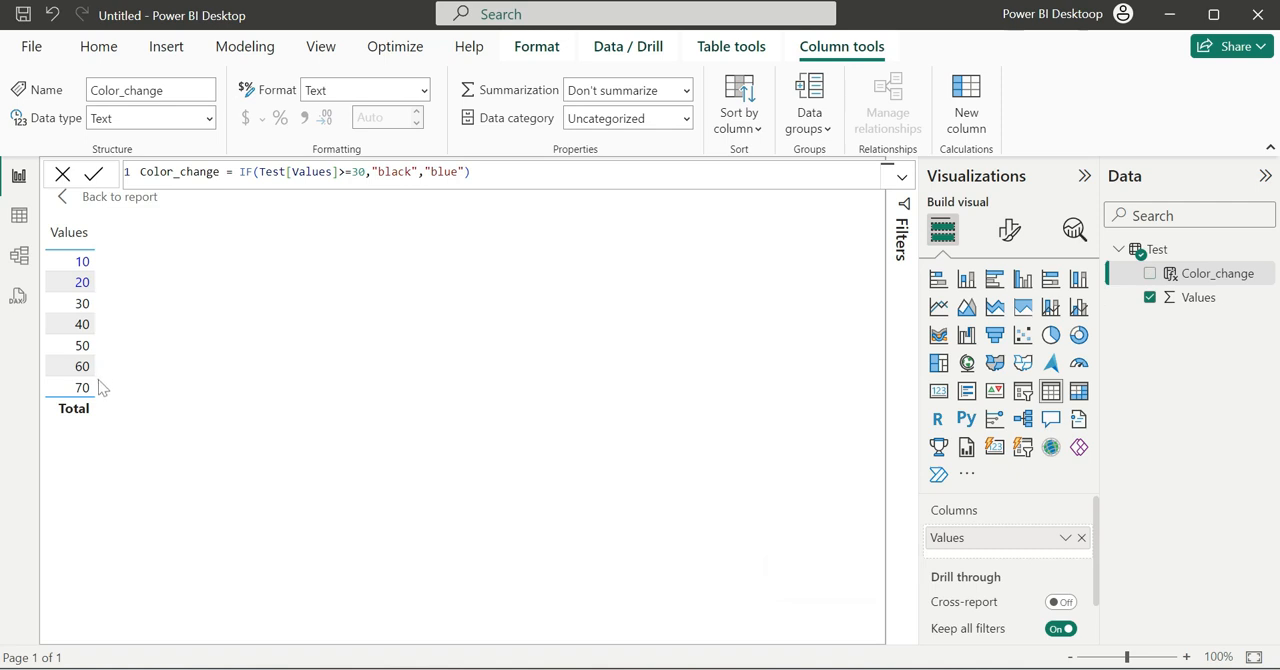
pyautogui.click(62, 174)
pyautogui.click(115, 196)
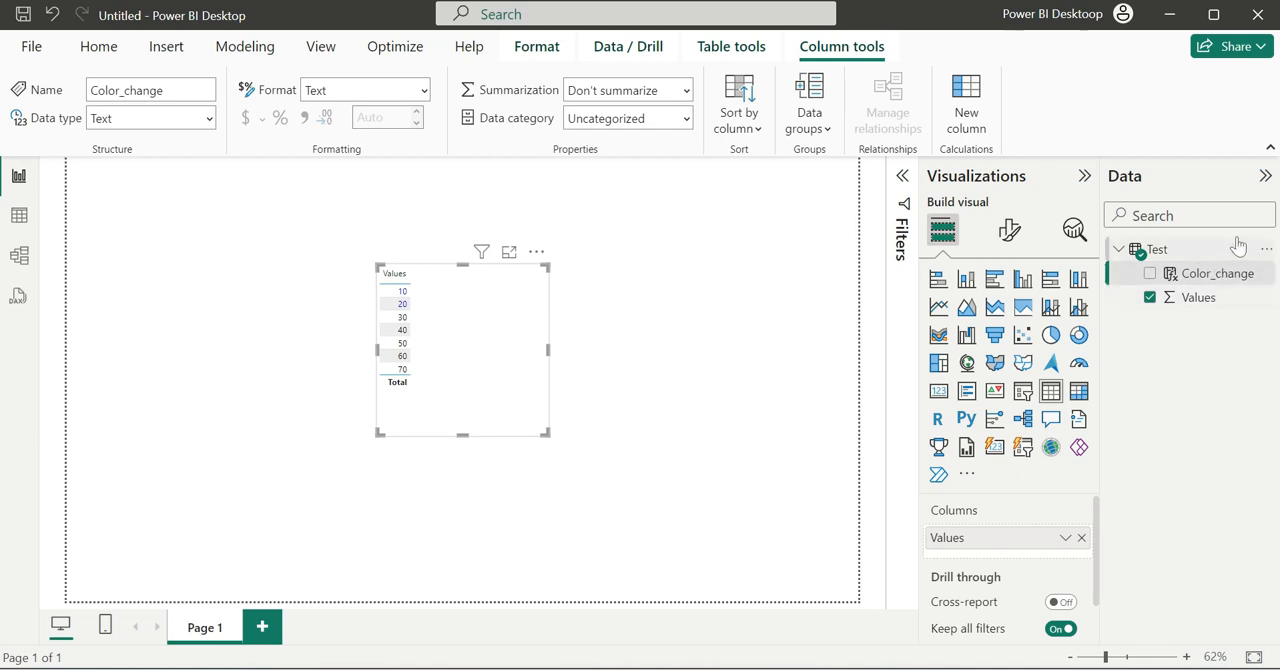
# - Create a measure in the Test table with the formula values measure = SUM(Test[Values])
pyautogui.click(1266, 249)
pyautogui.click(1155, 287)
pyautogui.write('values')
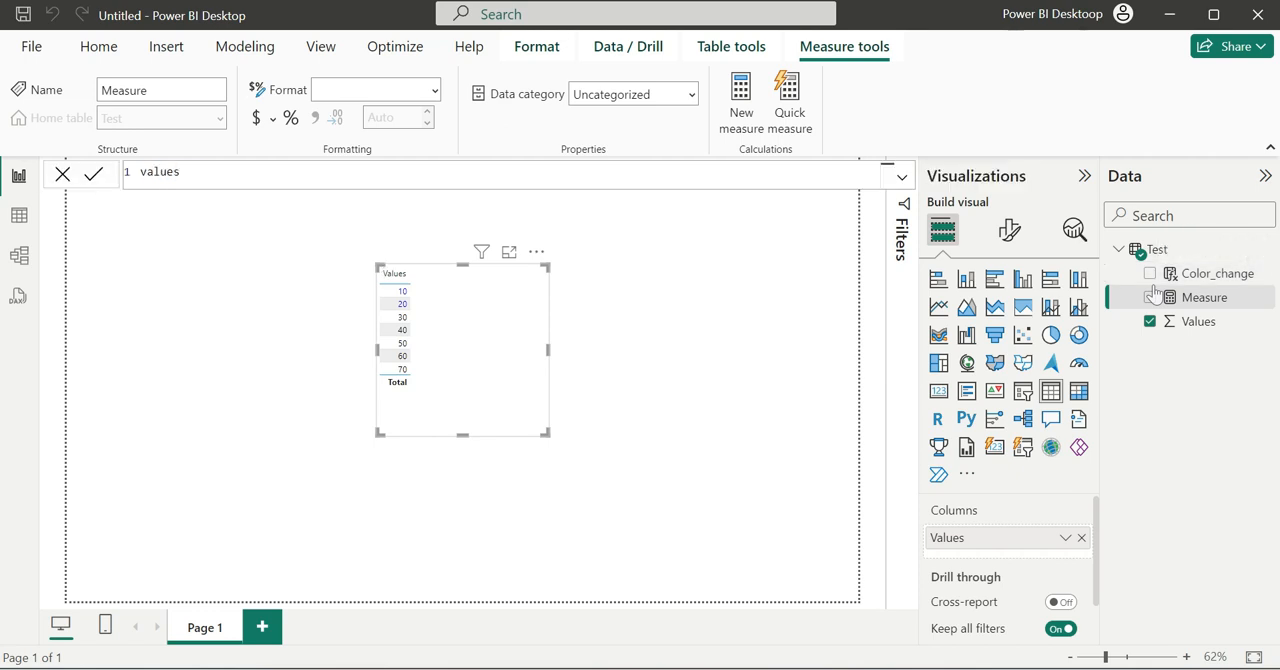
pyautogui.write(' measeure = SUM(valu')
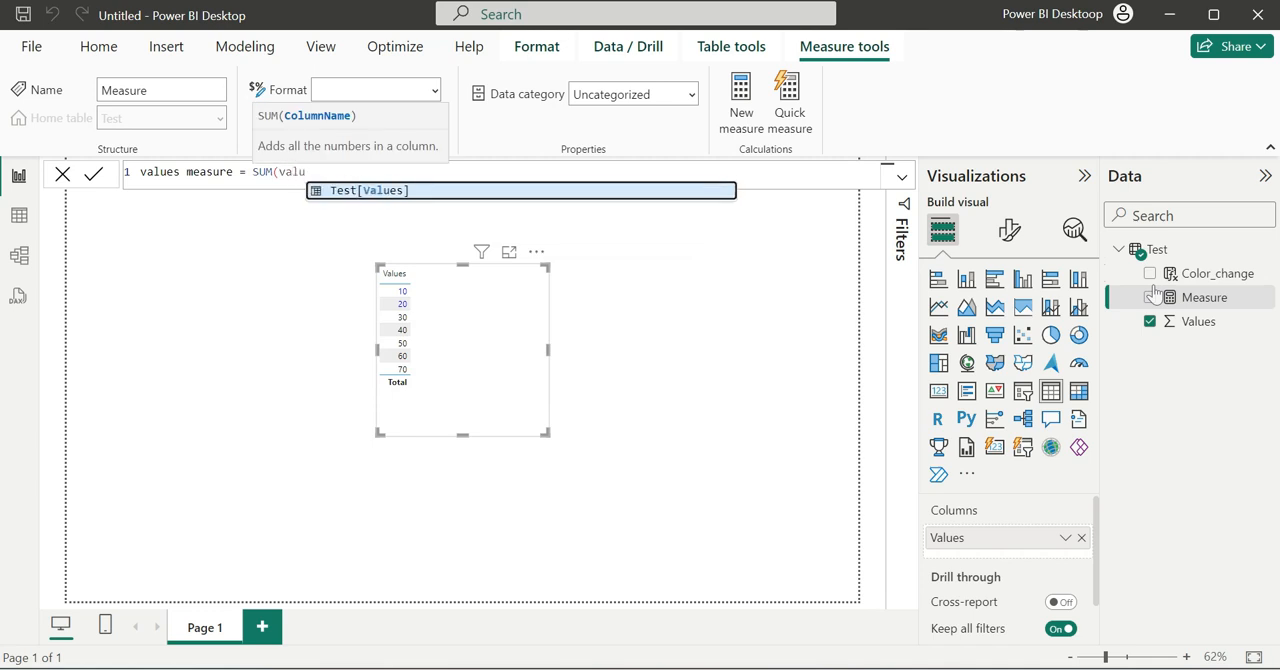
pyautogui.press('Tab')
pyautogui.press('Return')
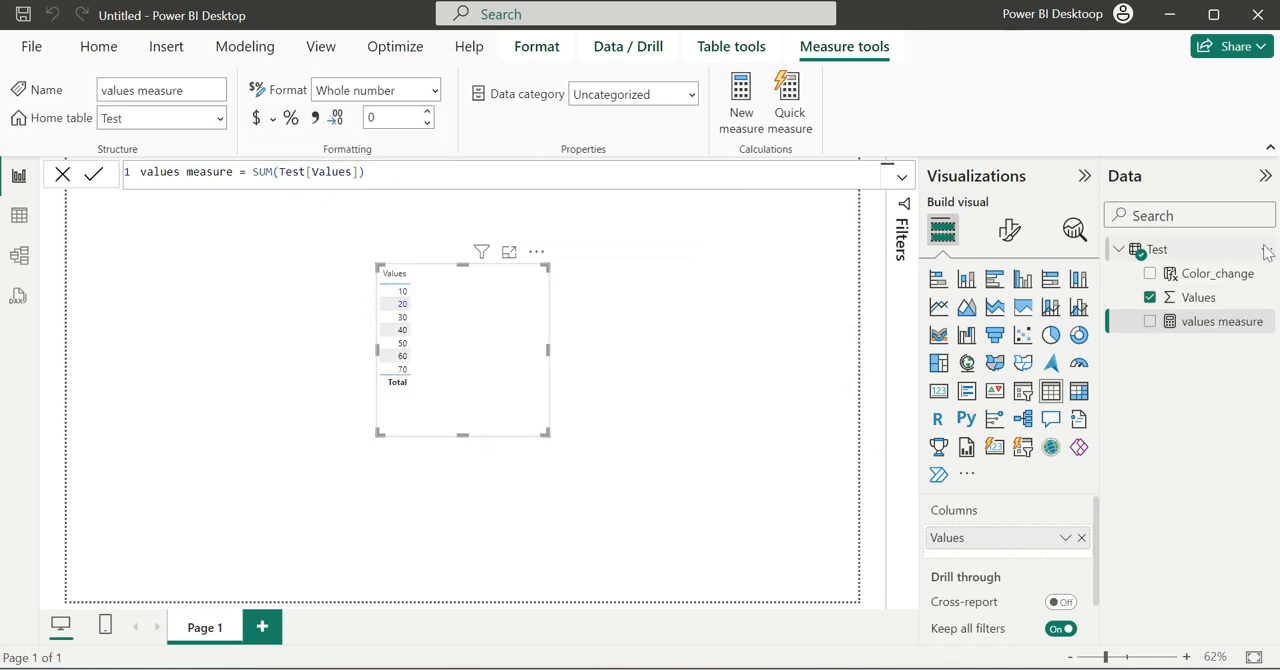
# - Start another measure in the Test table named color_measure, beginning its formula with an IF function
pyautogui.click(1268, 250)
pyautogui.click(1174, 285)
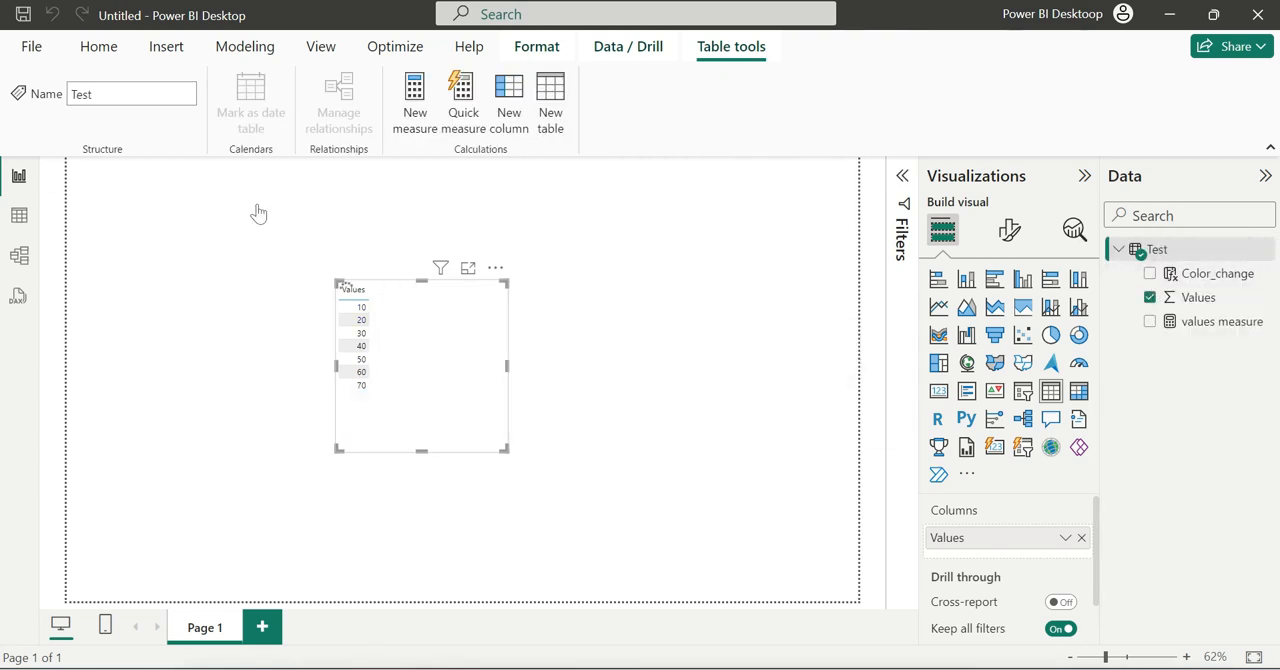
pyautogui.write('co')
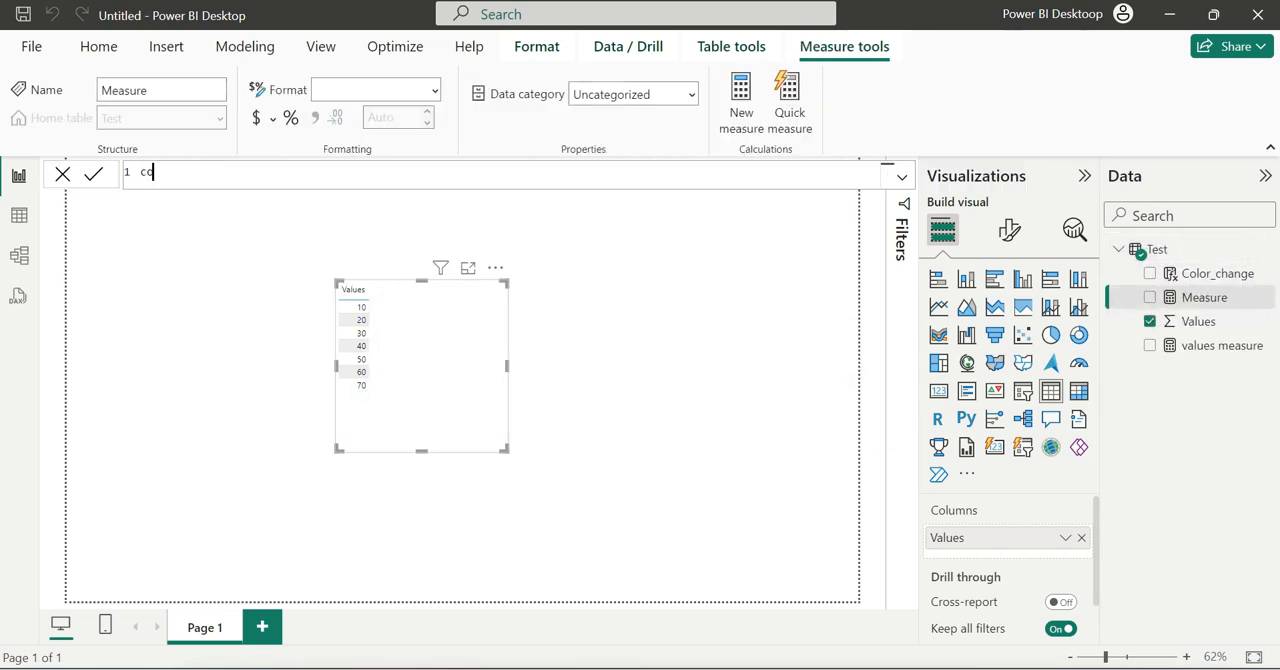
pyautogui.write('lor_measure = IF(')
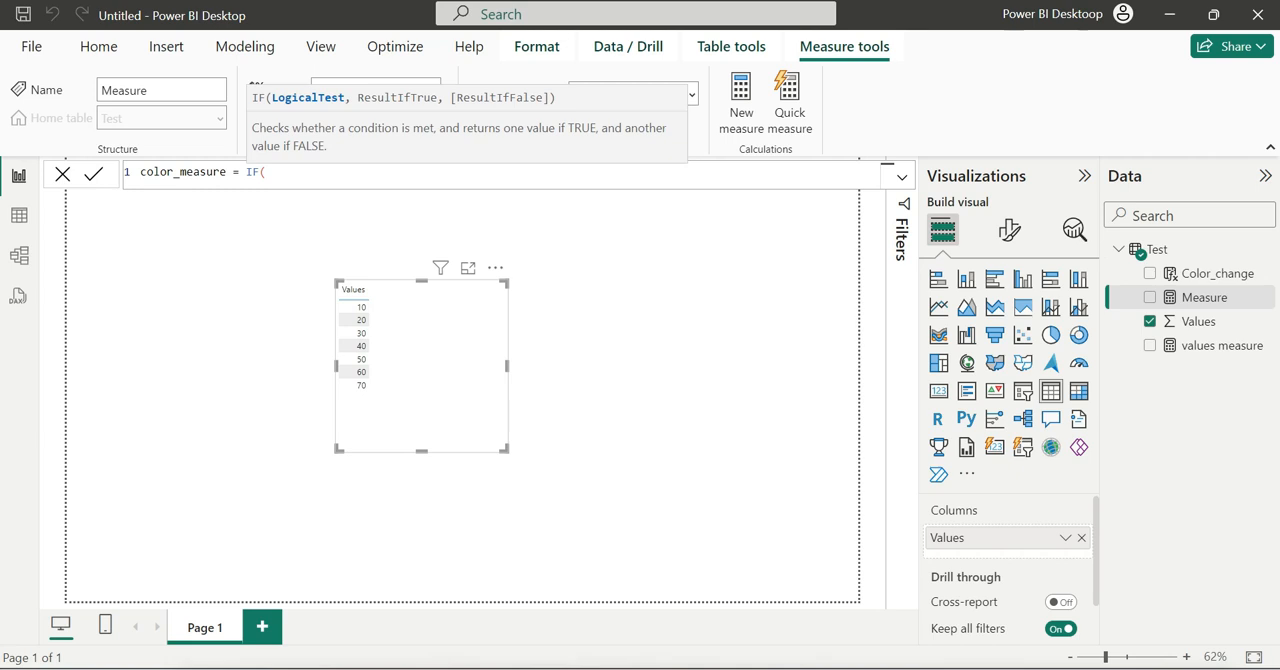
pyautogui.write('val')
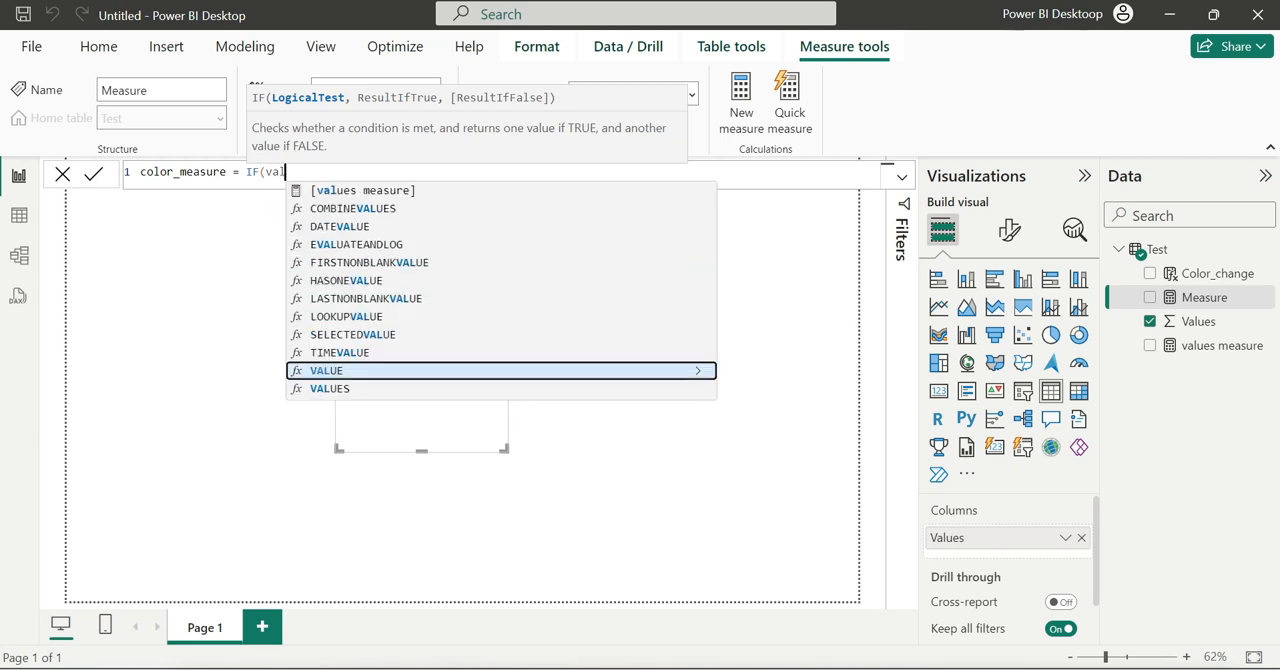
# - Complete the IF formula to test [values measure]>30, returning "Orange" when true and "blue" when false, and commit the measure
pyautogui.press('Down')
pyautogui.press('Down')
pyautogui.press('Down')
pyautogui.press('Up')
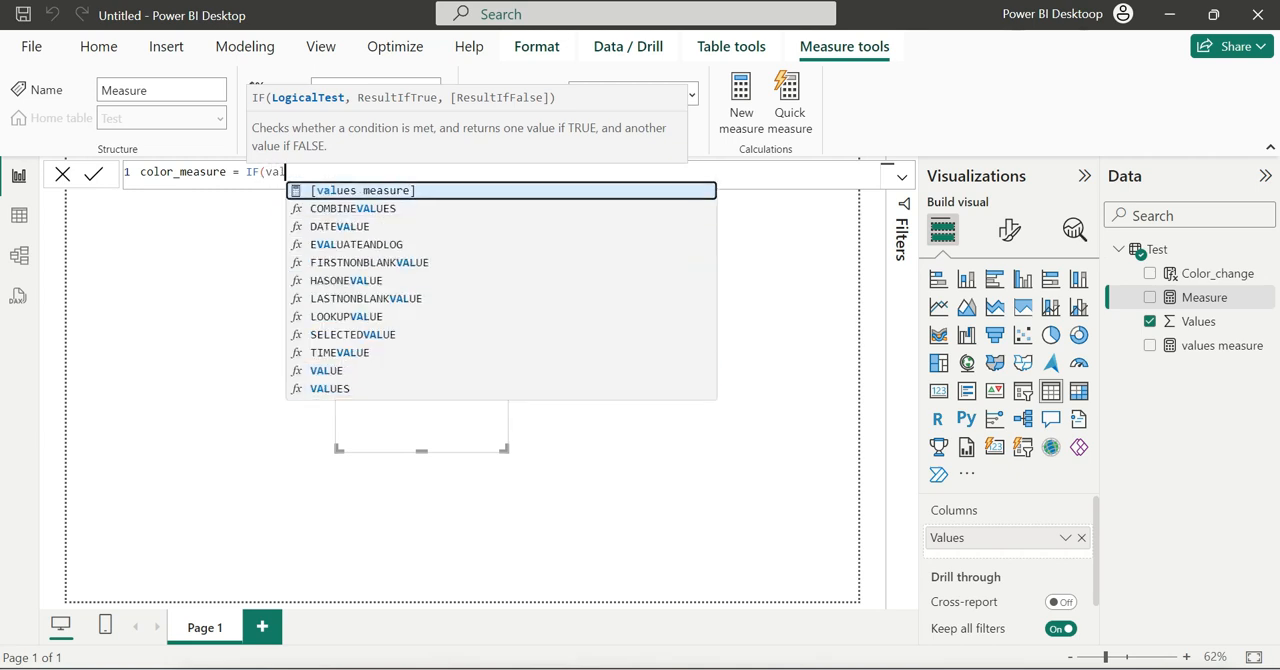
pyautogui.press('Tab')
pyautogui.write('>')
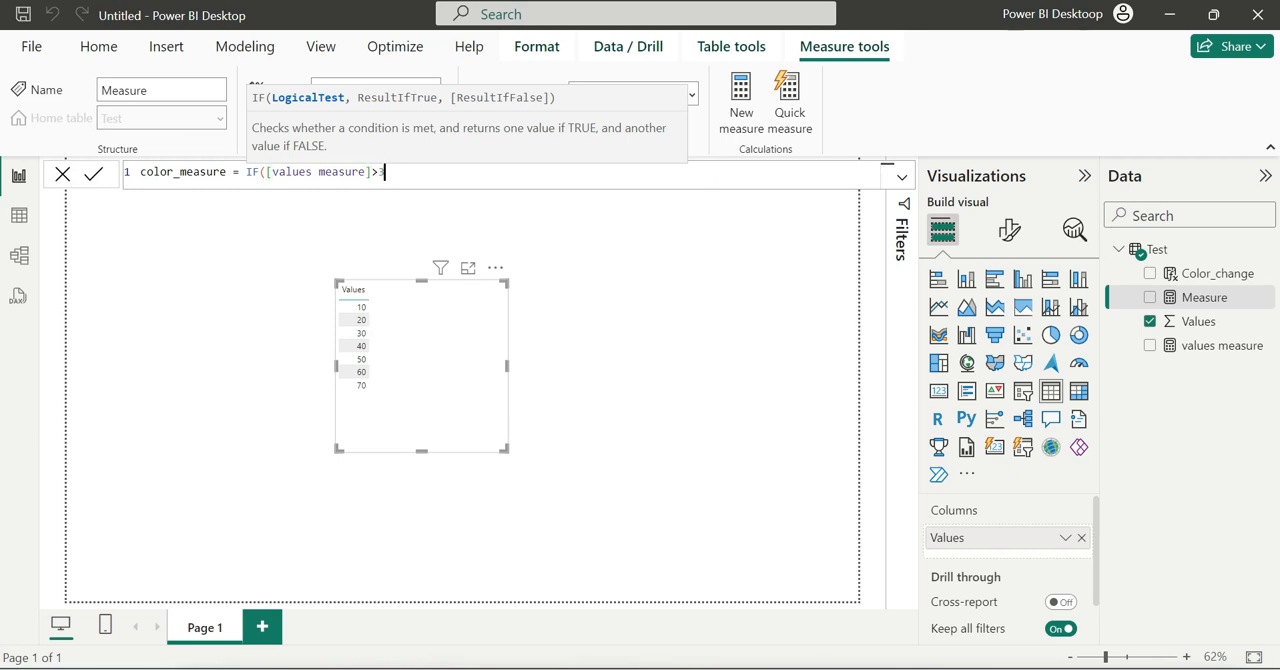
pyautogui.write('30,"Orange",')
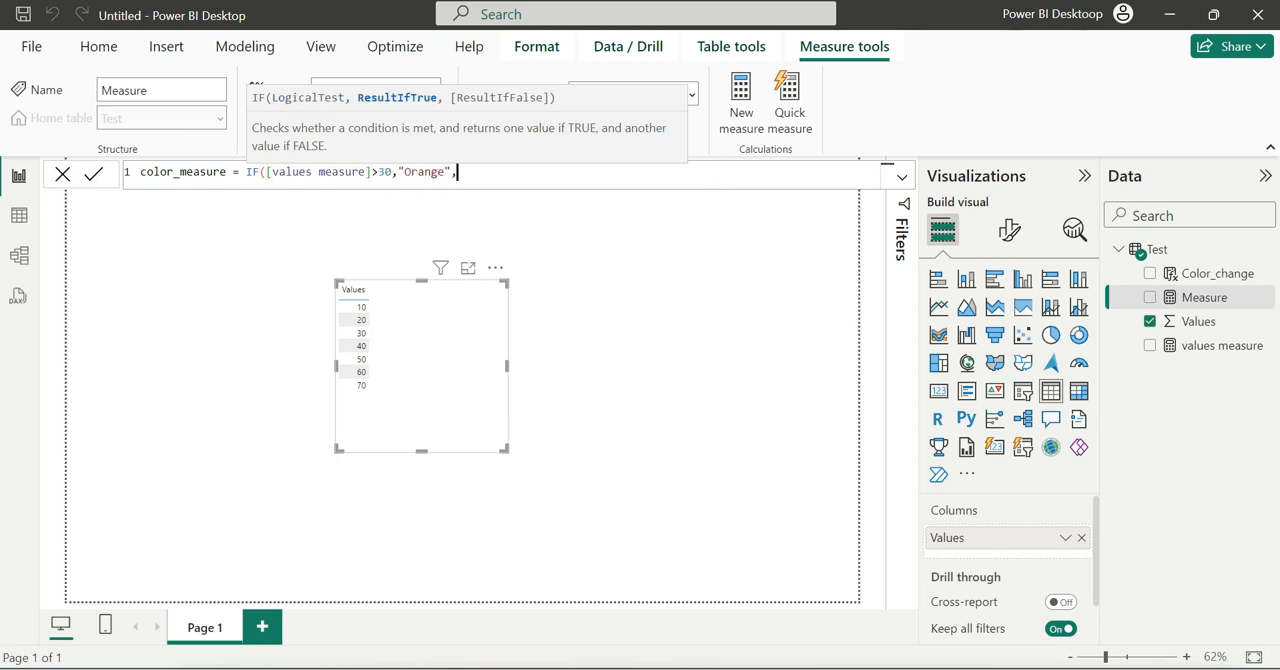
pyautogui.write('"bl')
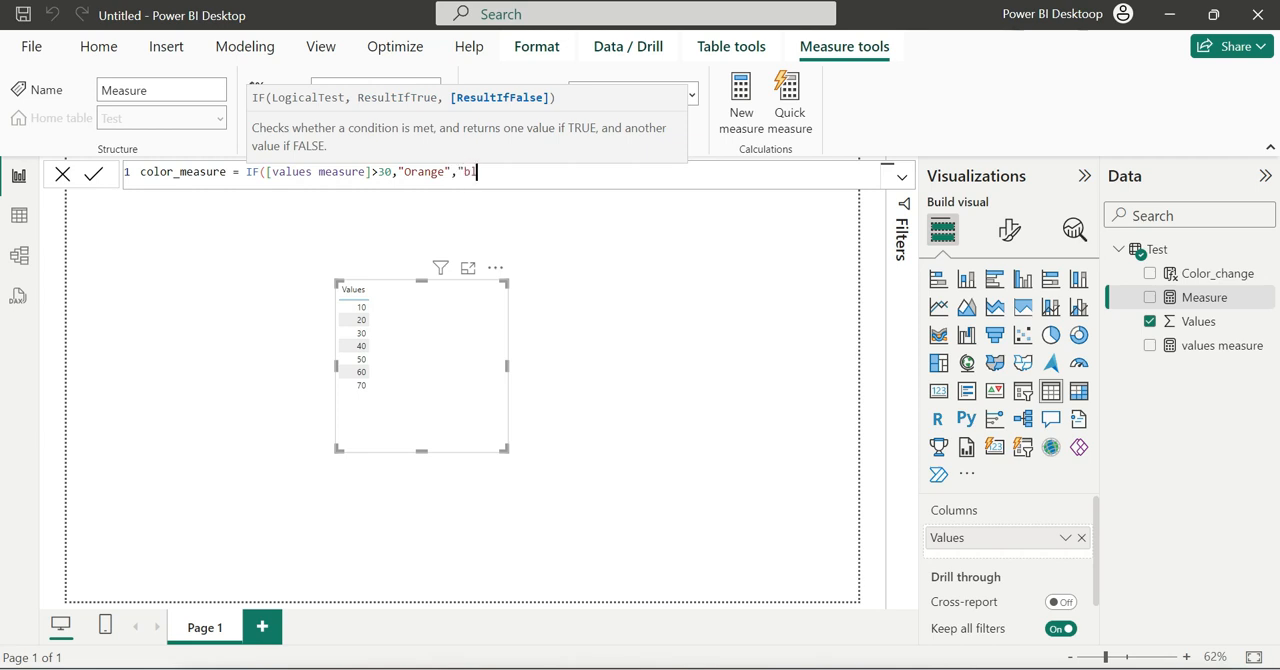
pyautogui.write('ue")')
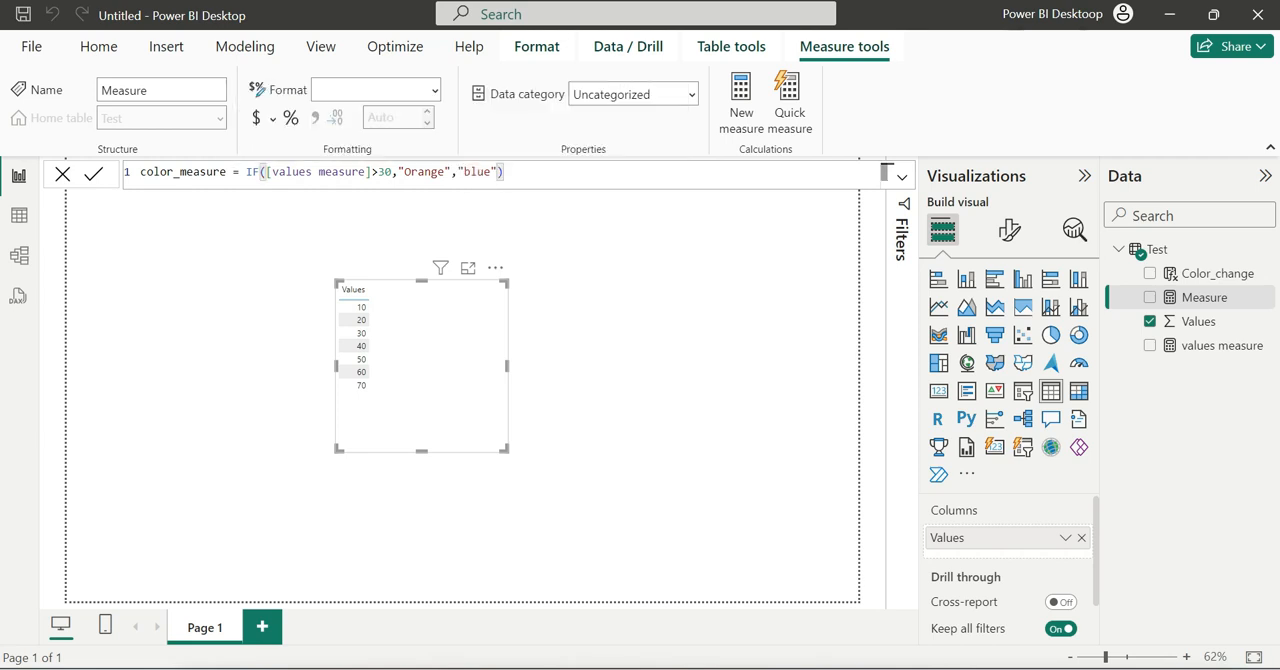
pyautogui.press('Return')
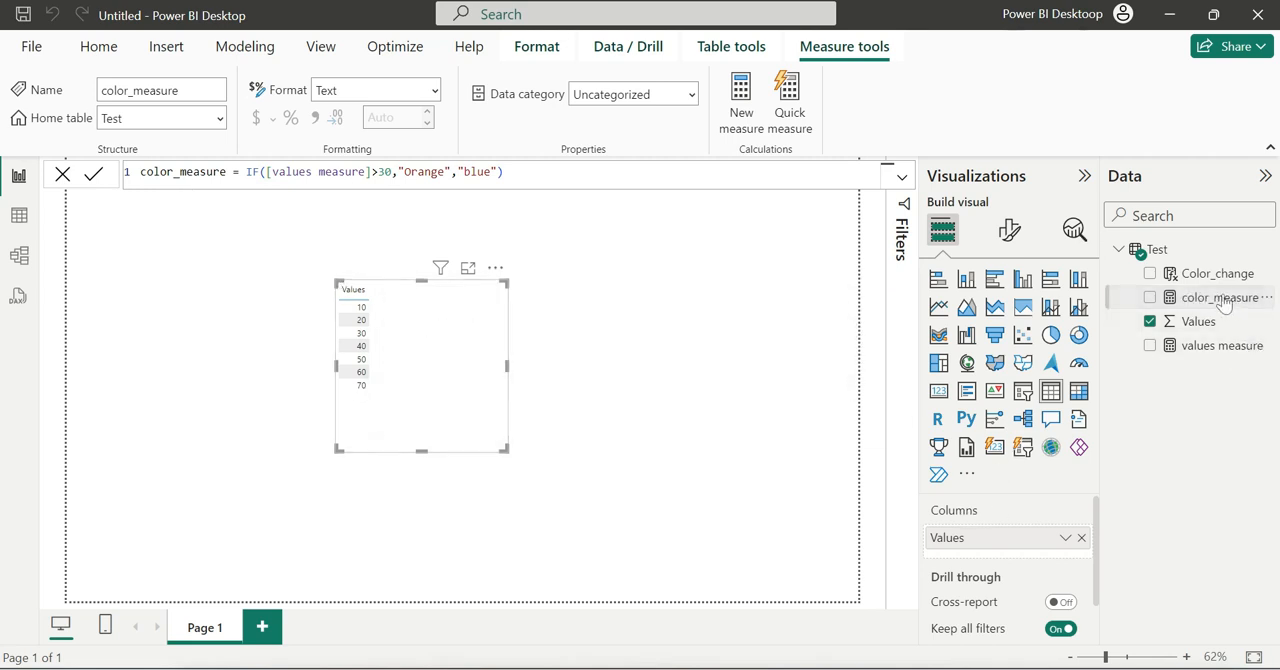
# - Add color_measure to the table visual and open its font color conditional formatting
pyautogui.moveTo(1225, 306); pyautogui.dragTo(438, 409)
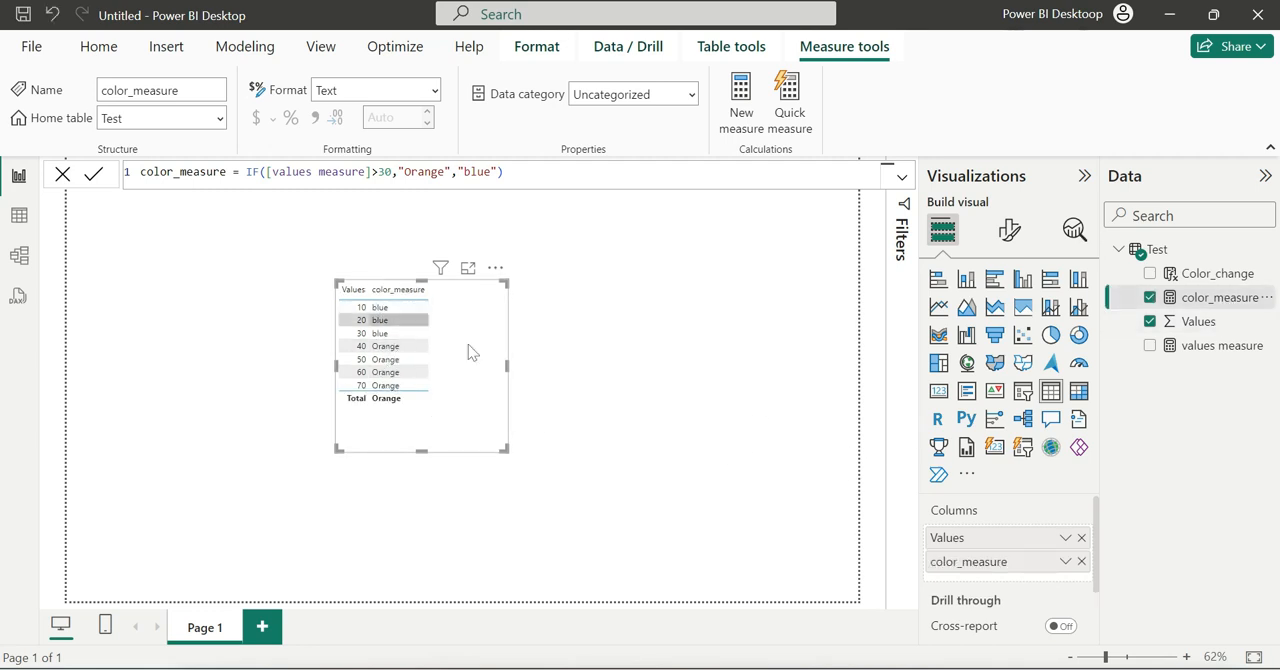
pyautogui.click(1066, 561)
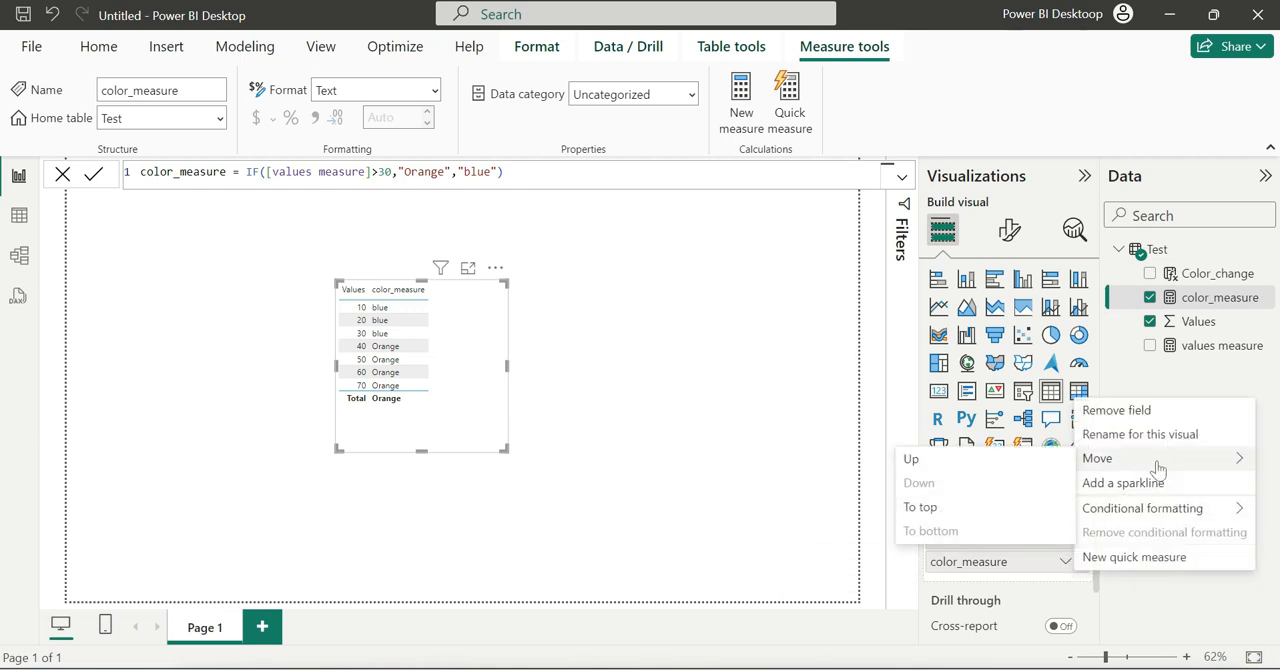
pyautogui.moveTo(1185, 510)
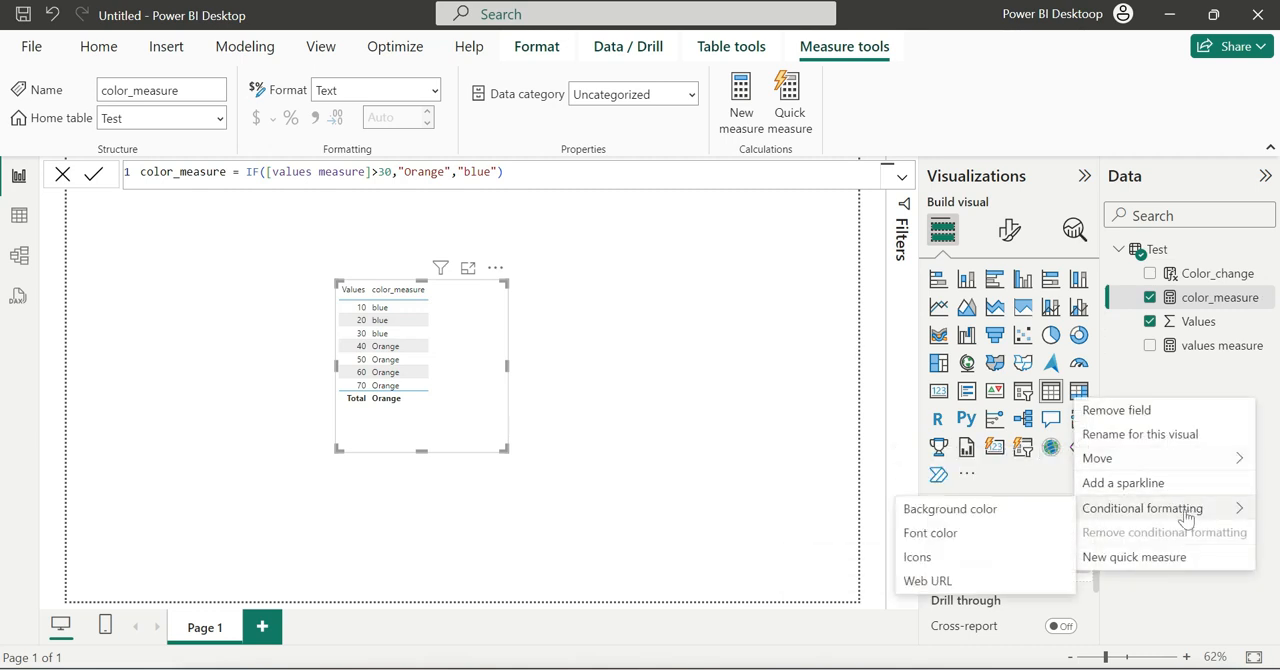
pyautogui.click(965, 531)
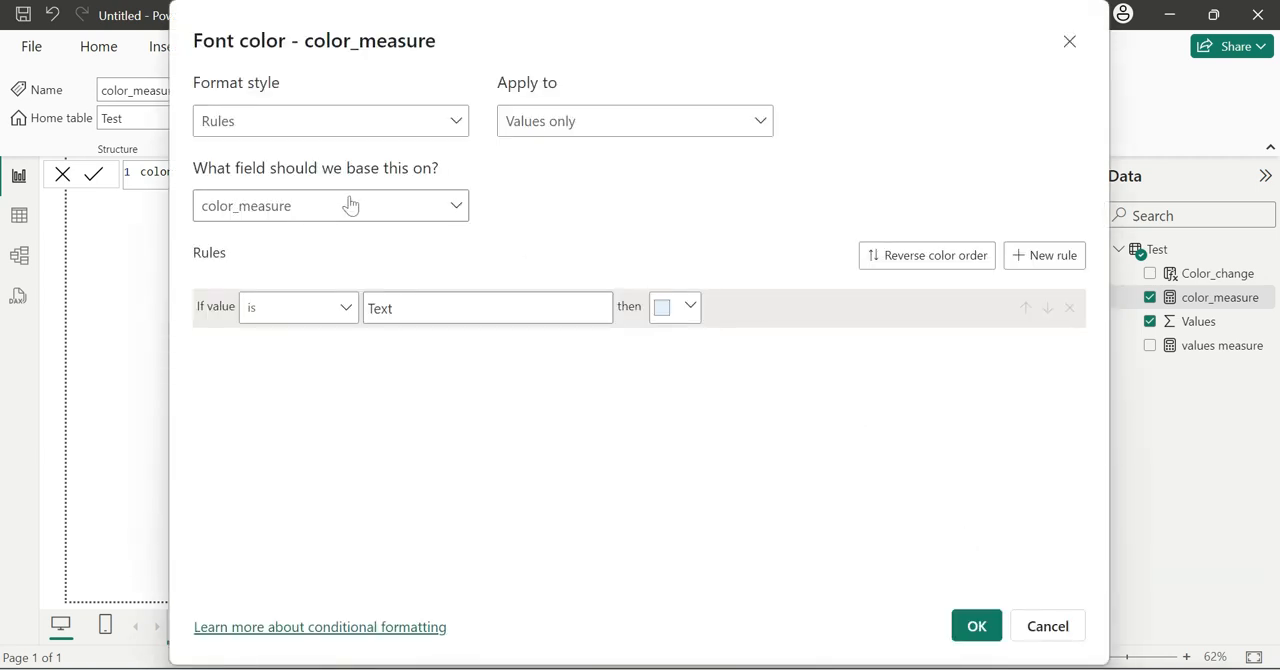
# - Set the font color's format style to Field value based on color_measure, and apply it
pyautogui.click(350, 206)
pyautogui.click(328, 148)
pyautogui.click(297, 121)
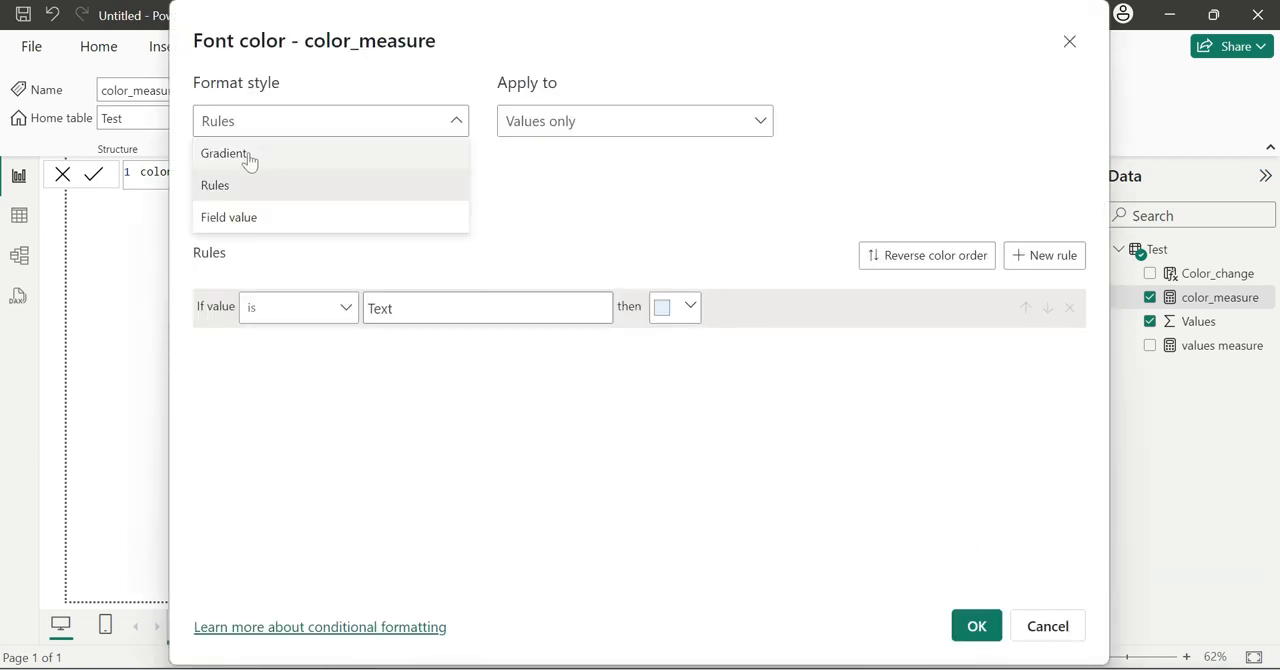
pyautogui.click(230, 217)
pyautogui.click(285, 206)
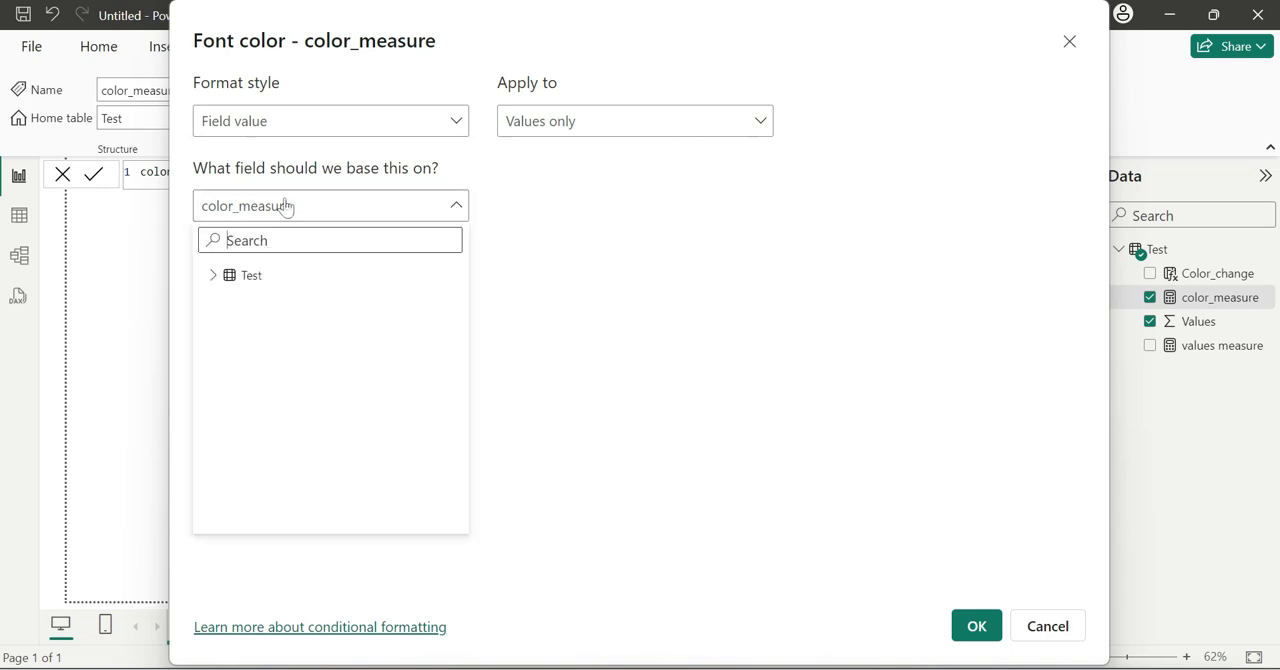
pyautogui.click(214, 276)
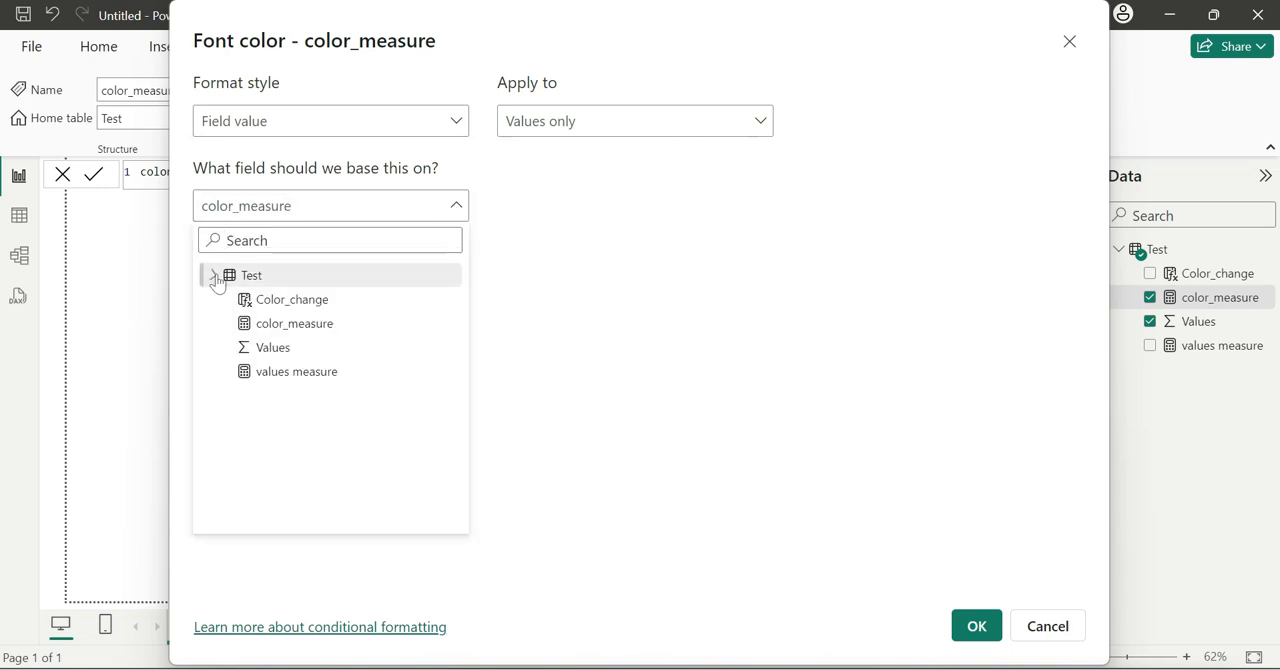
pyautogui.click(285, 323)
pyautogui.click(976, 626)
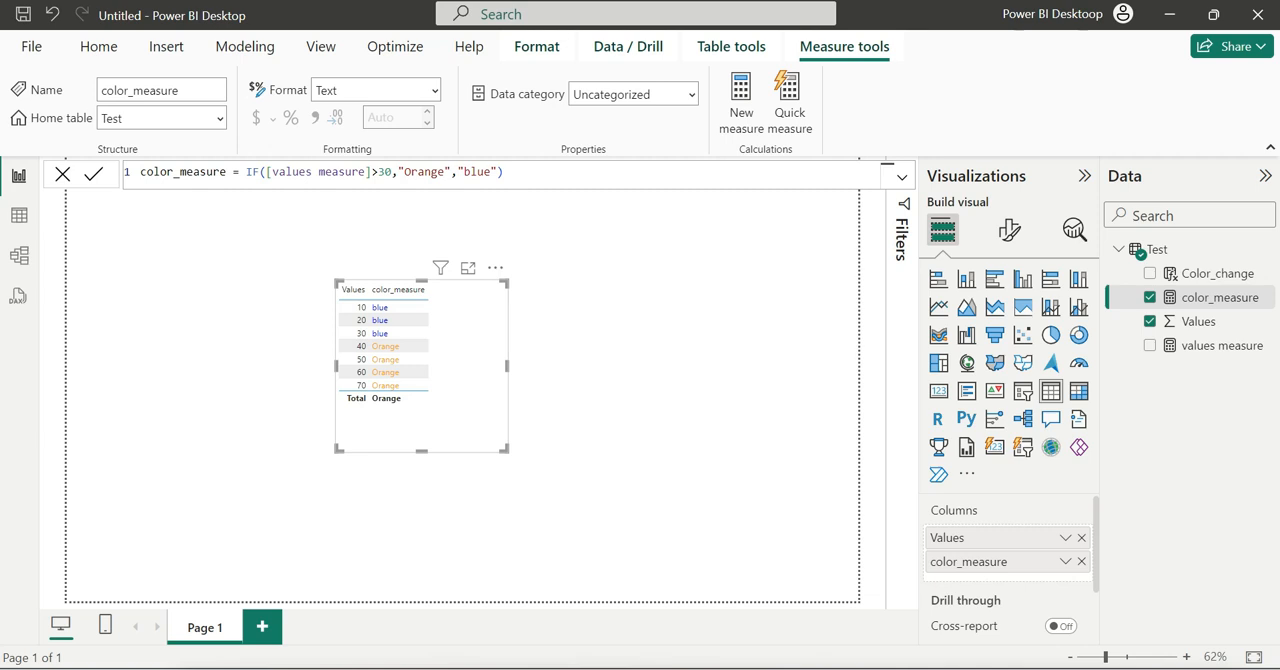
# - Enlarge the table visual in focus mode and change color_measure's true result to "green", committing the formula
pyautogui.click(467, 268)
pyautogui.click(418, 172)
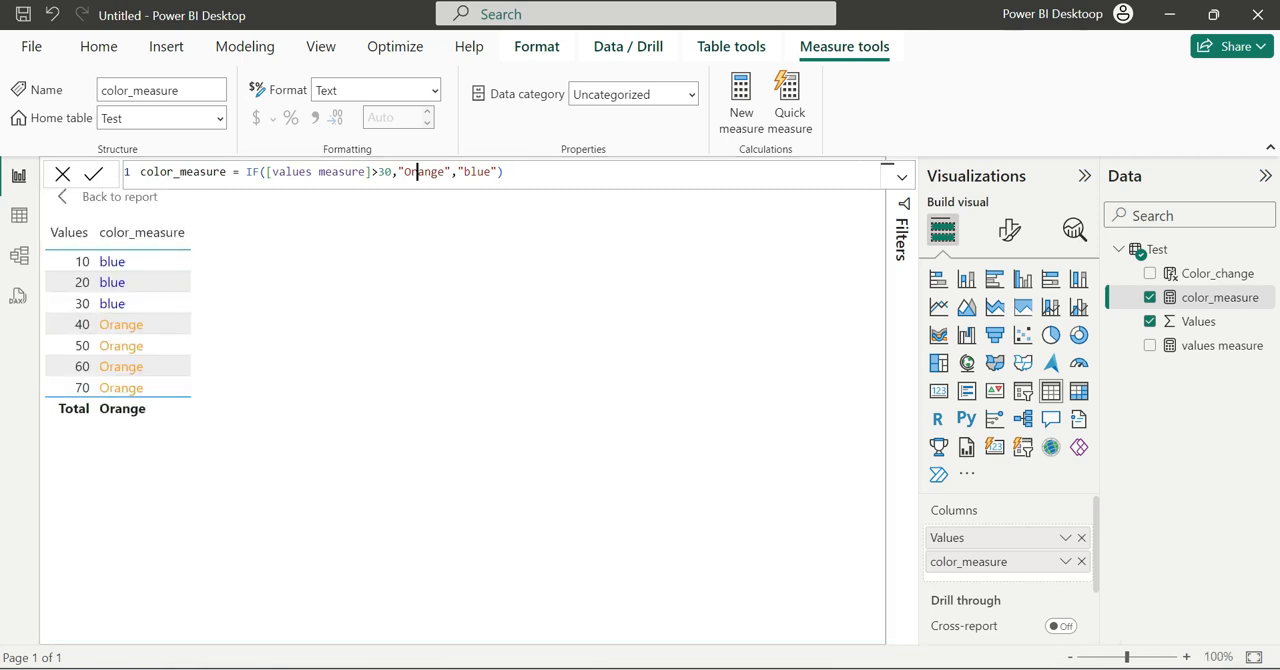
pyautogui.doubleClick(418, 172)
pyautogui.write('green')
pyautogui.press('Return')
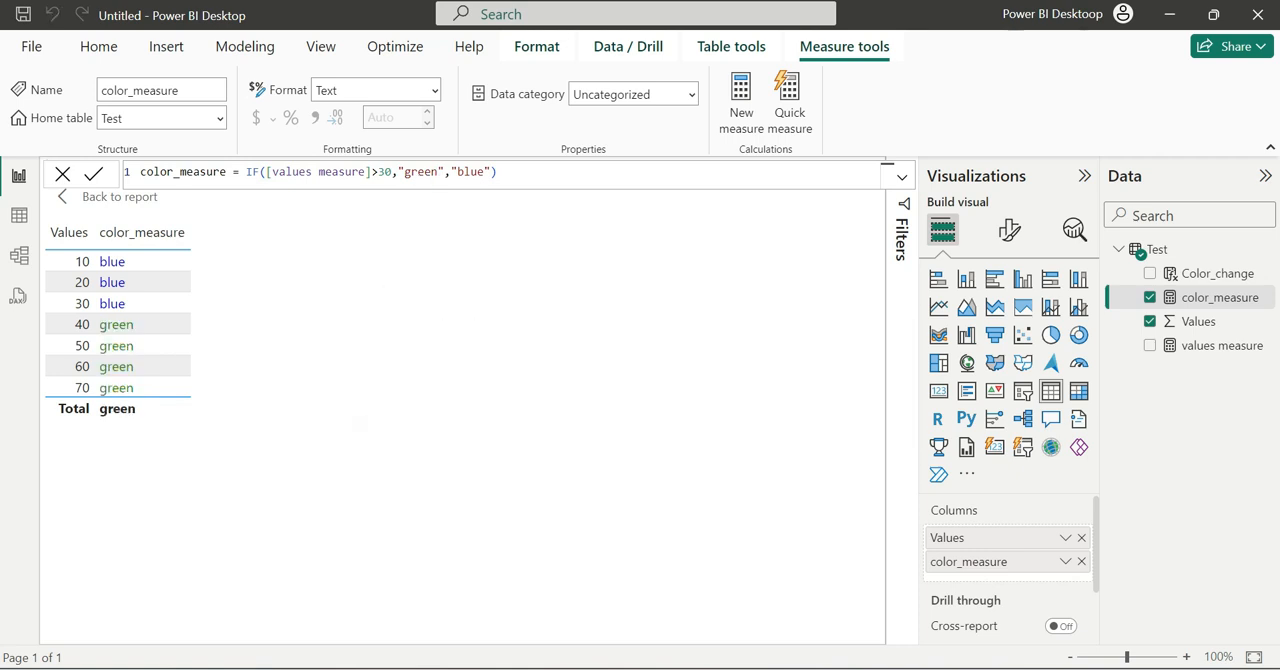